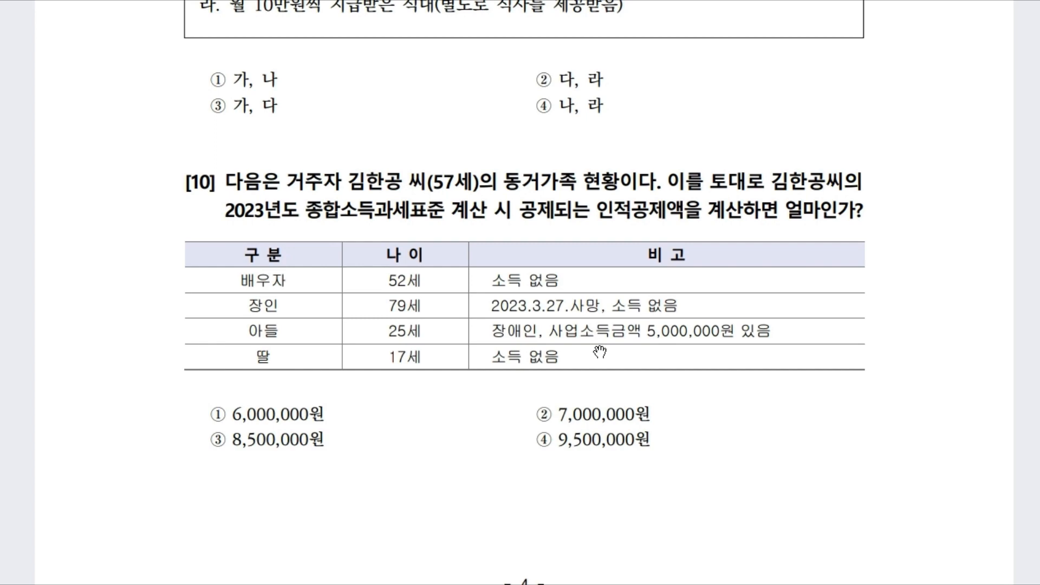
Step: Scroll the exam PDF past question [10] to the 실무수행평가 heading on page 5
scroll(560, 305, up, 15)
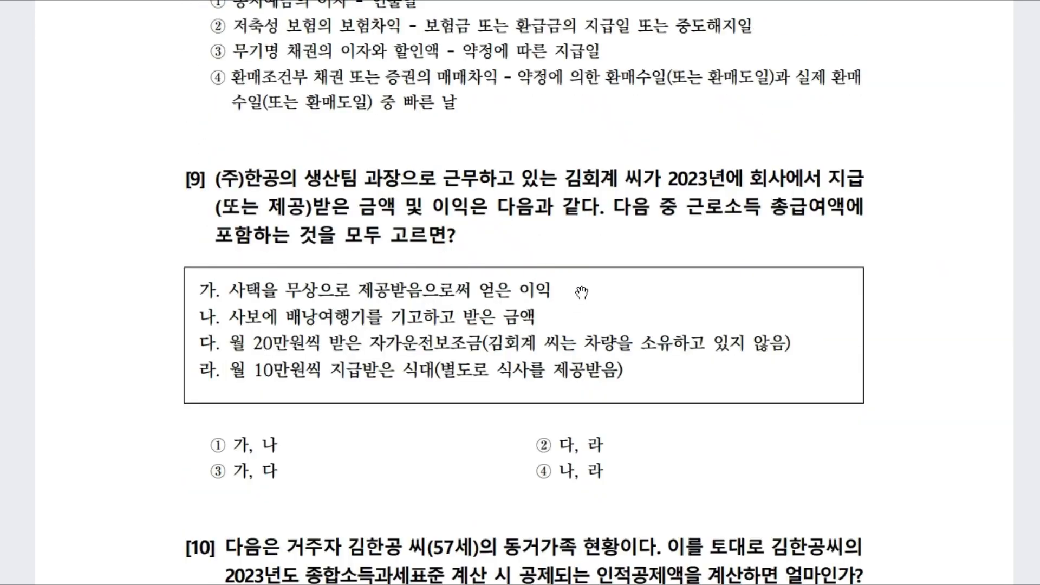
scroll(591, 299, up, 6)
scroll(562, 314, down, 19)
scroll(563, 318, down, 14)
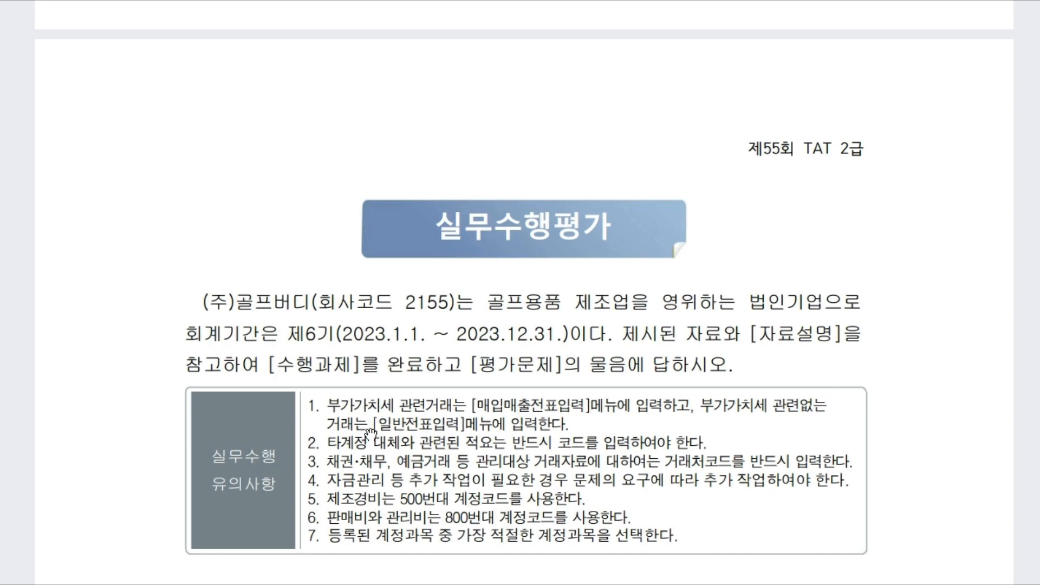
Step: Show the task [1] 35,000원 taxi receipt with the Smart A window placed beneath it
scroll(418, 470, down, 5)
scroll(419, 471, down, 10)
scroll(418, 470, up, 2)
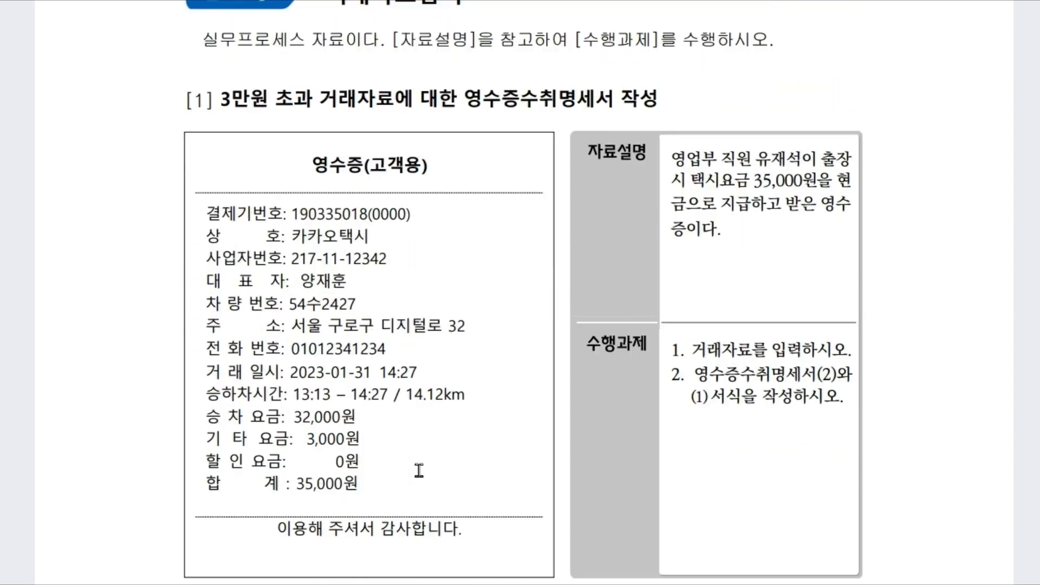
scroll(379, 108, up, 1)
scroll(379, 118, down, 2)
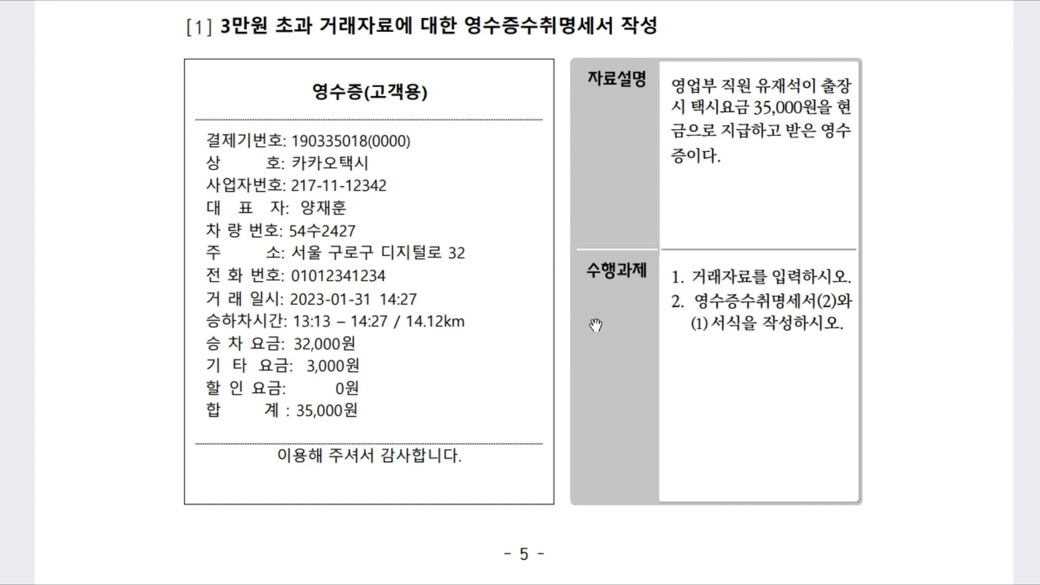
key(alt+Tab)
drag(511, 57, 501, 332)
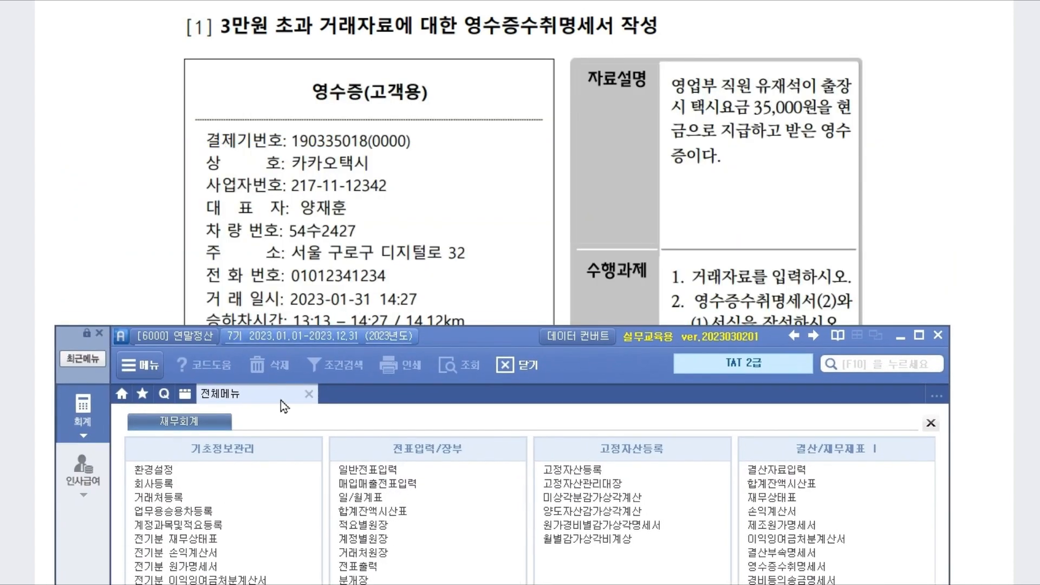
Step: Start a January 31 general voucher with a 35,000 debit to 812 여비교통비
click(417, 469)
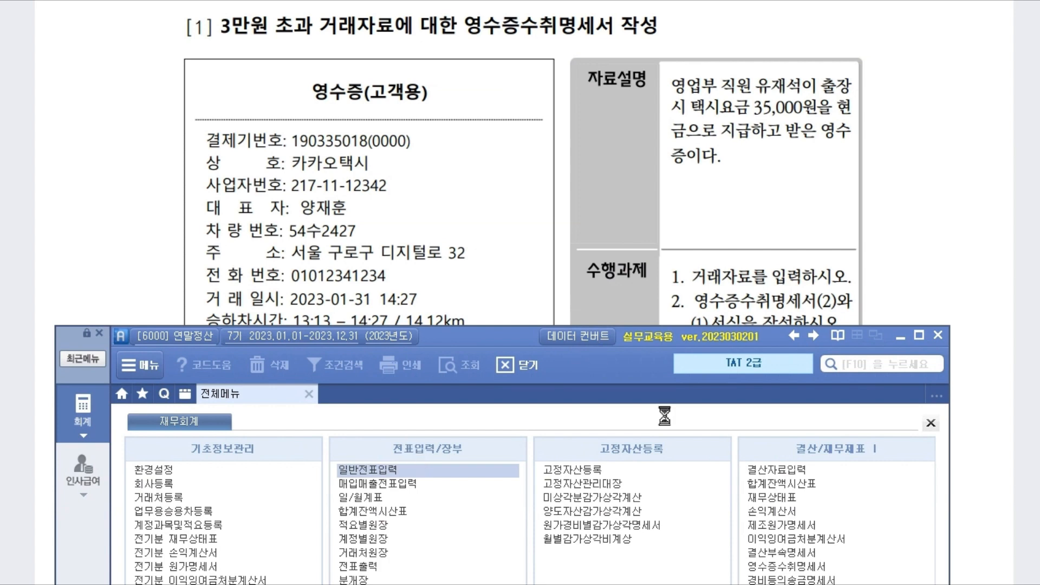
text(31)
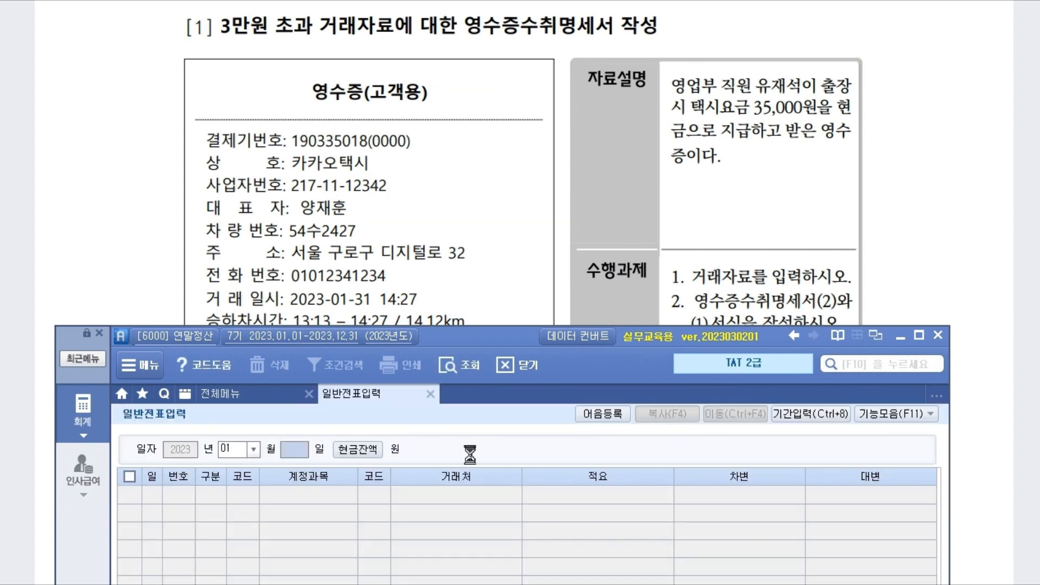
key(Return)
text(3)
key(Return)
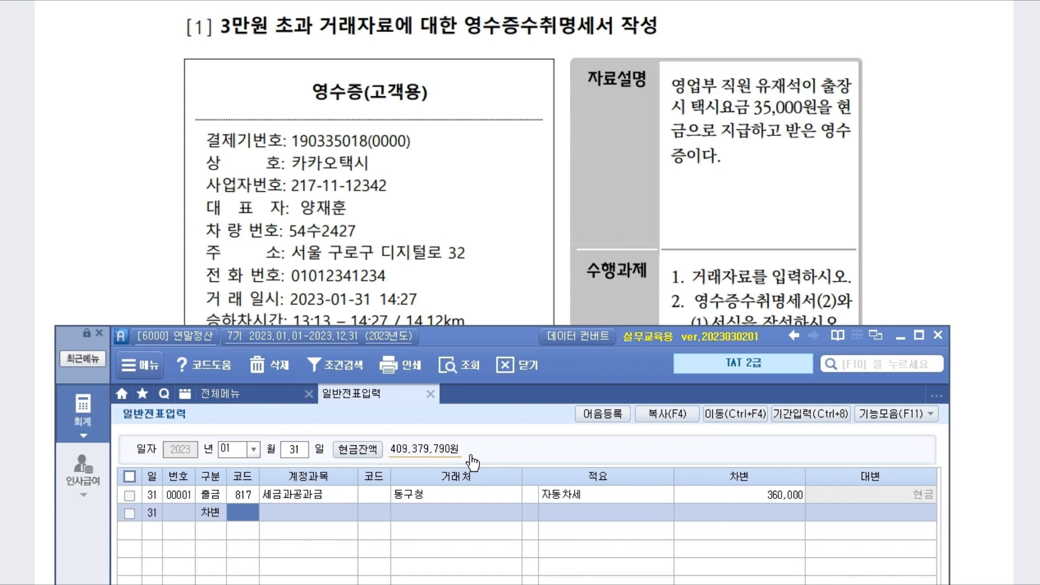
key(F2)
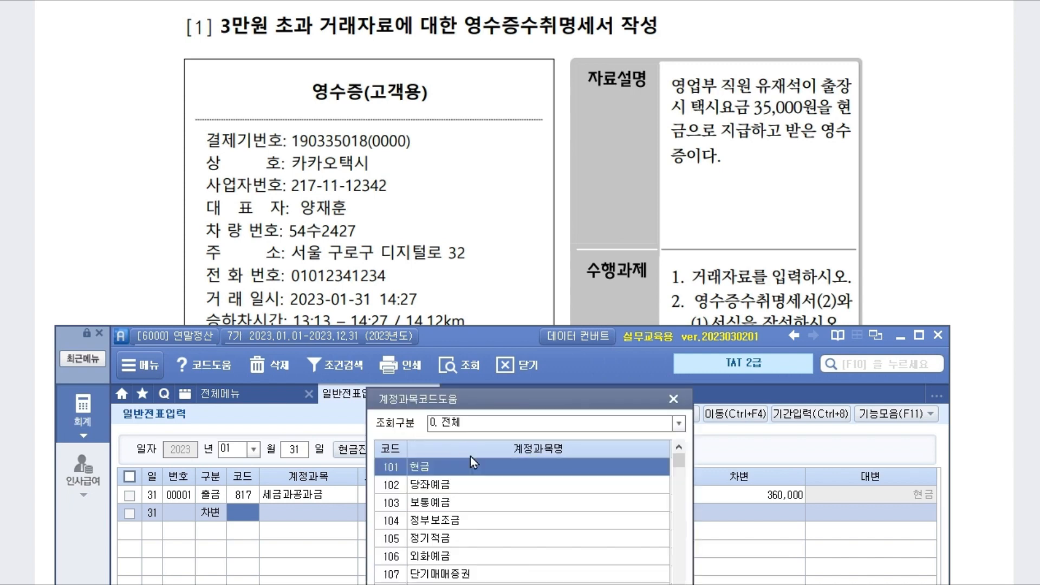
text(여비)
key(Down)
key(Down)
key(Down)
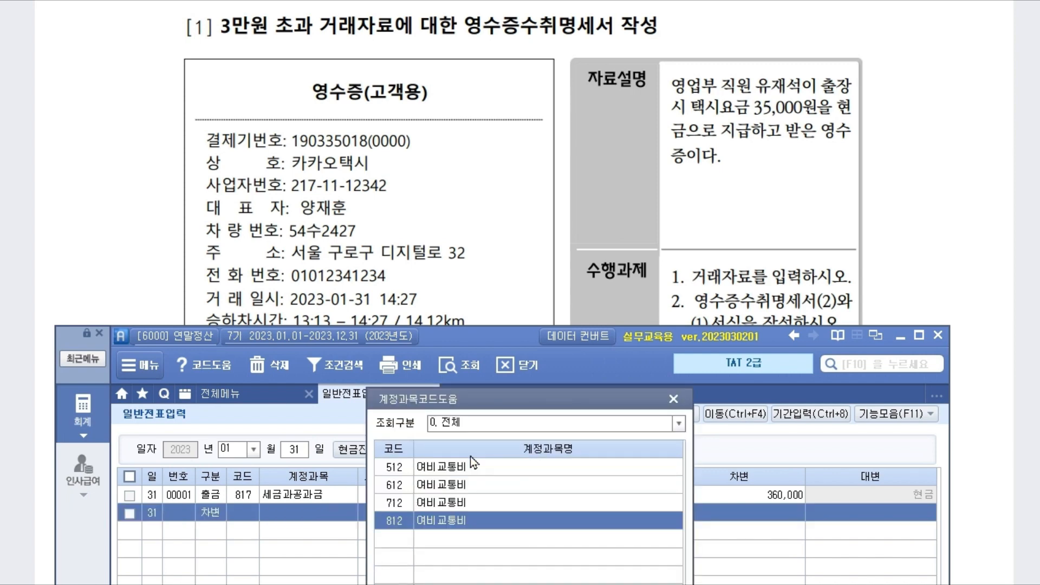
key(Return)
key(Return)
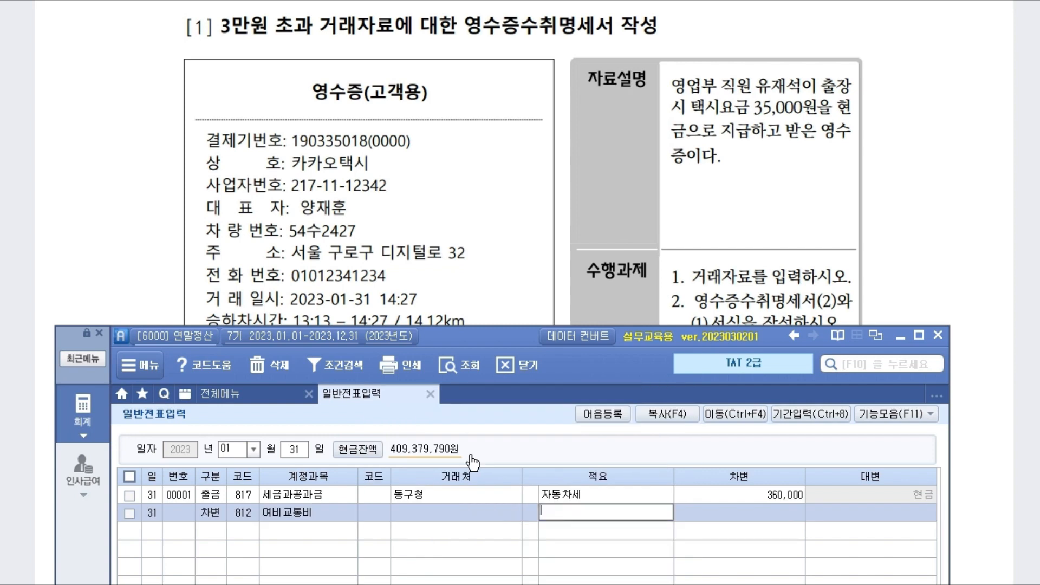
key(Return)
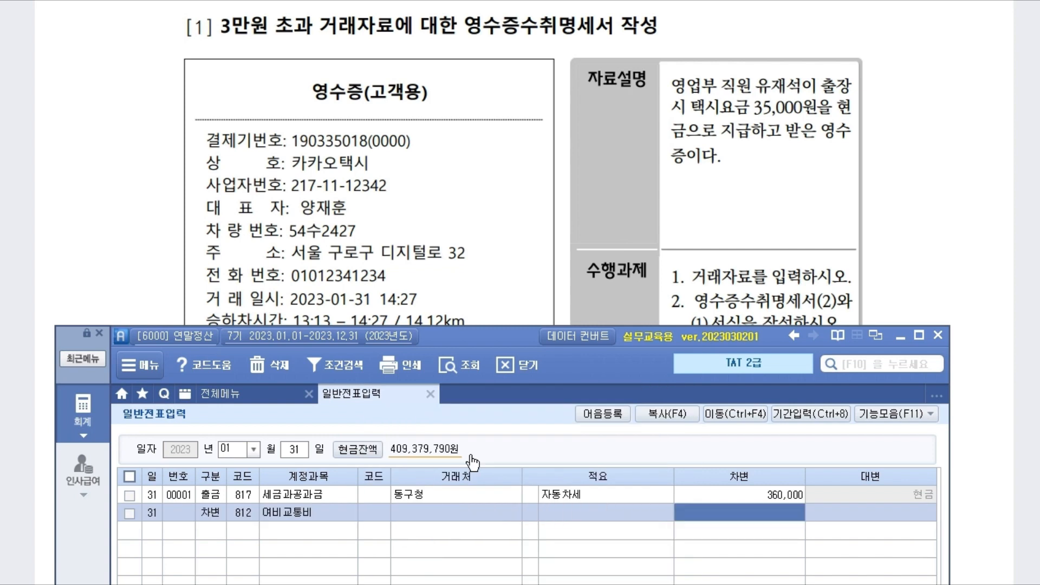
text(350000)
key(Return)
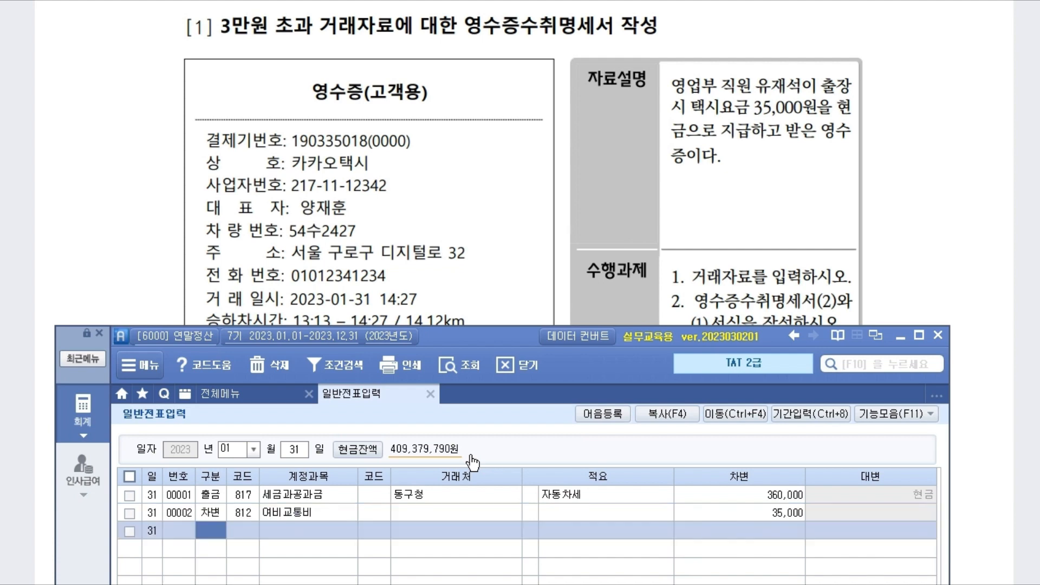
Step: Credit 101 현금 for the matching 35,000 to complete the entry
text(101)
key(Return)
key(Return)
key(Return)
key(Return)
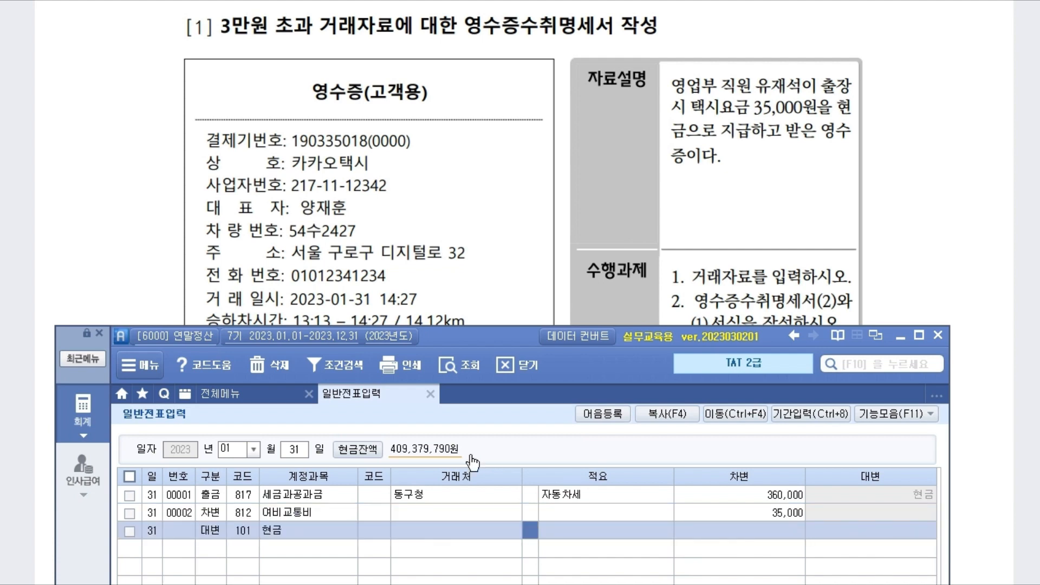
key(Return)
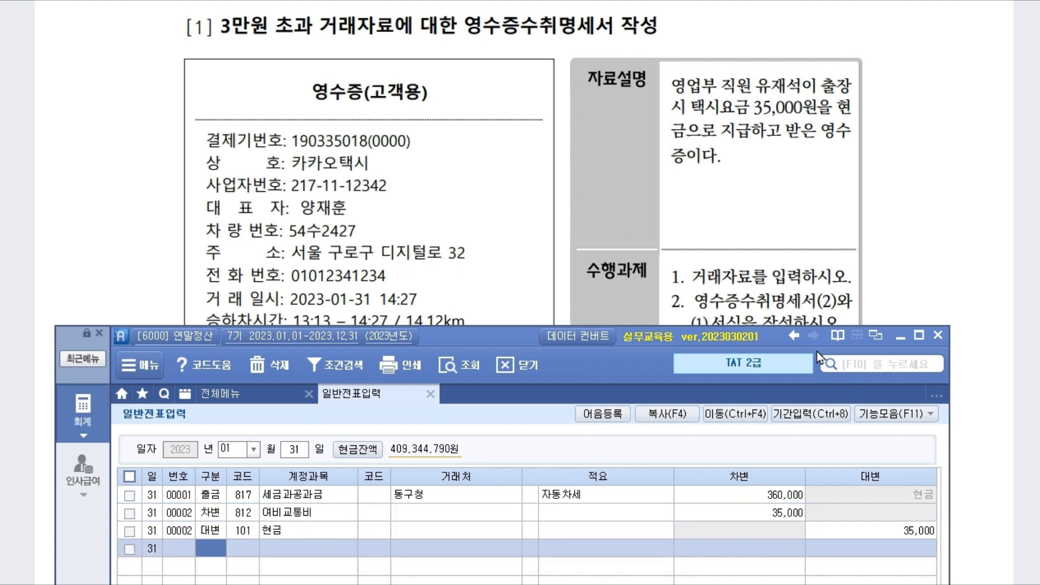
drag(500, 333, 496, 341)
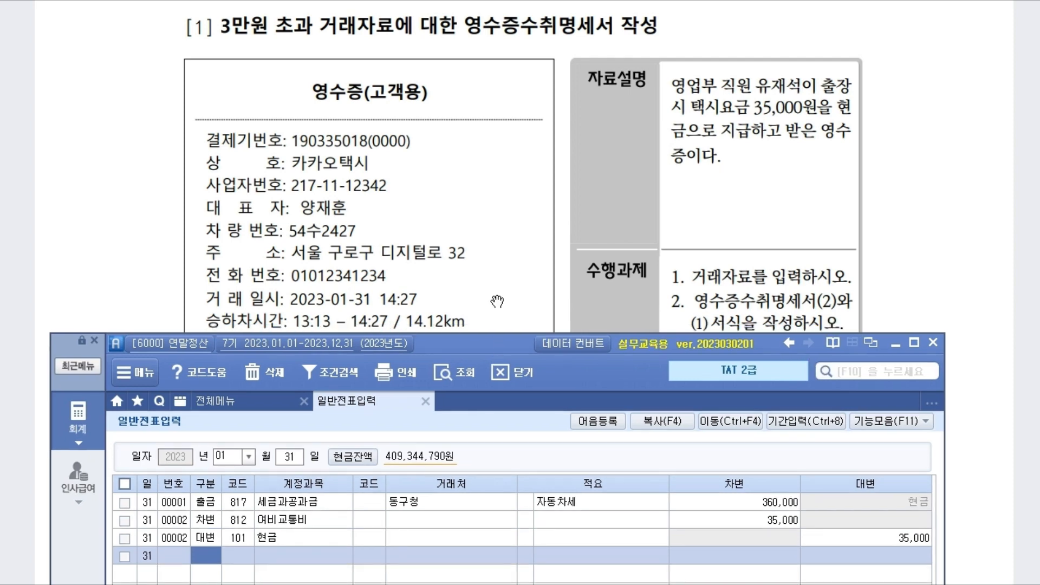
scroll(493, 298, down, 1)
drag(463, 342, 487, 311)
Step: Open the 영수증수취명세서 and start a 2023-01-31 row for 카카오택시
click(265, 373)
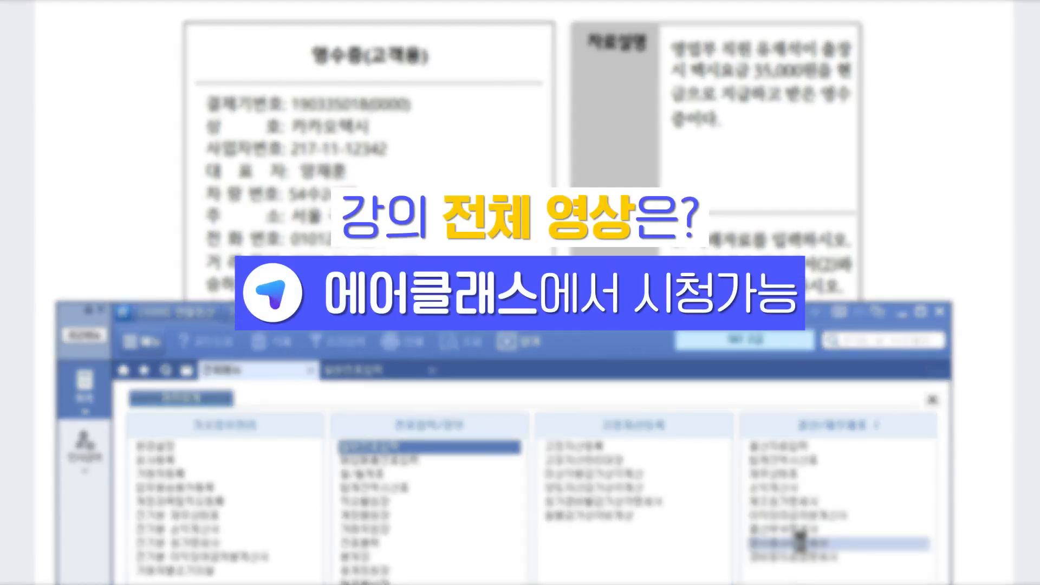
click(895, 544)
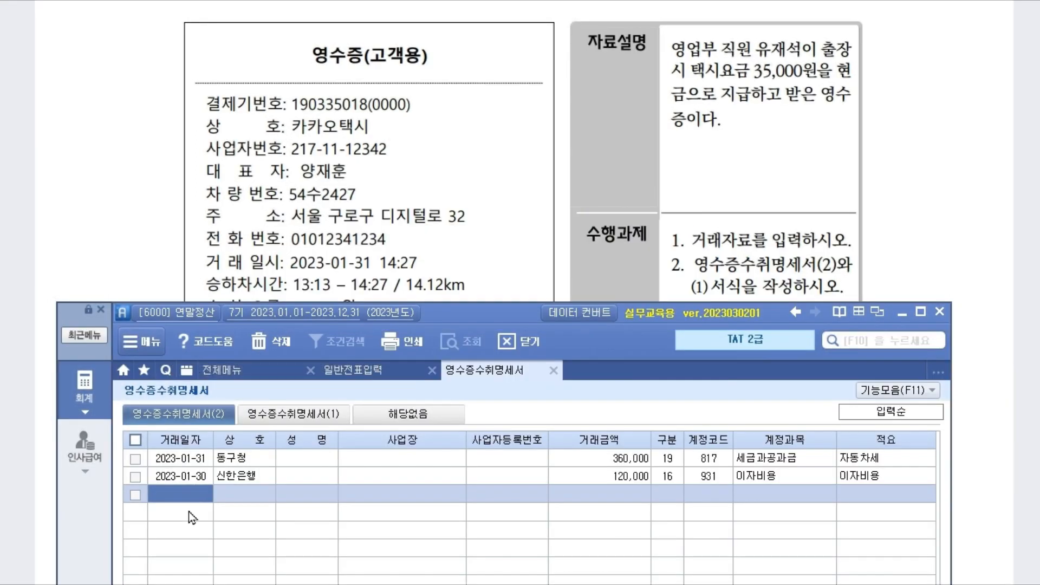
text(2023-01-31)
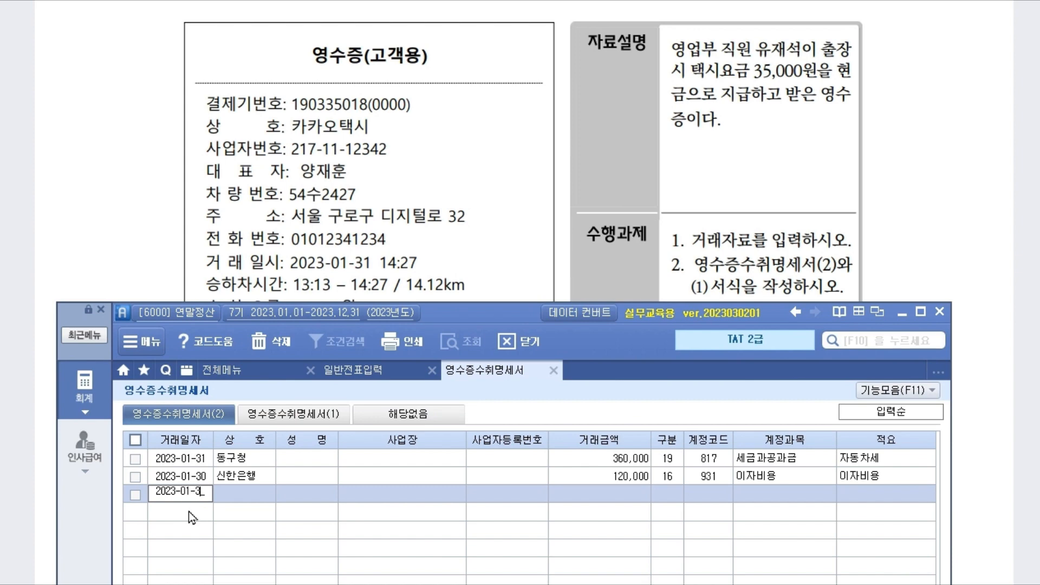
key(Return)
text(카카오택시)
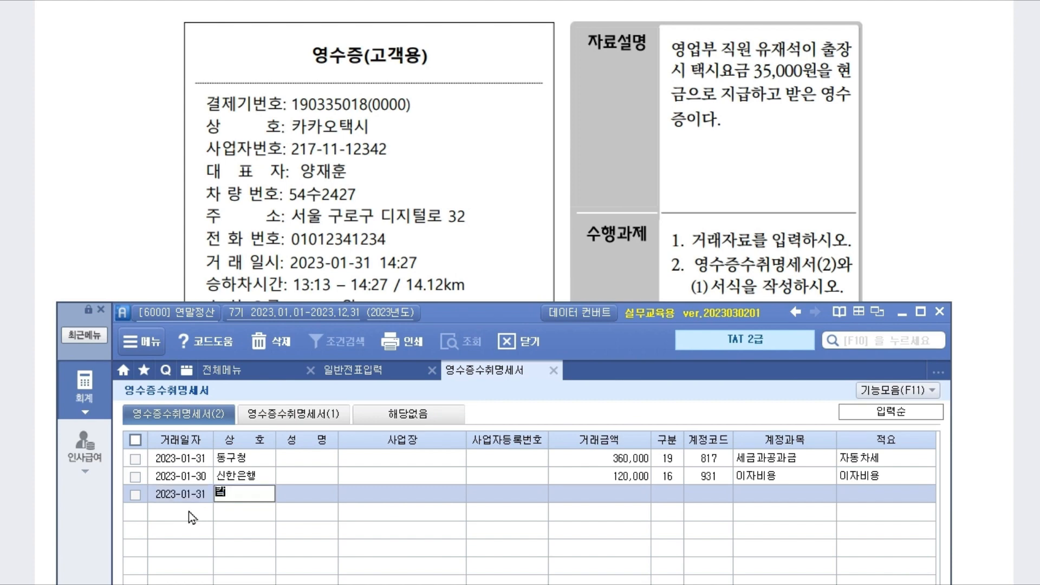
key(Return)
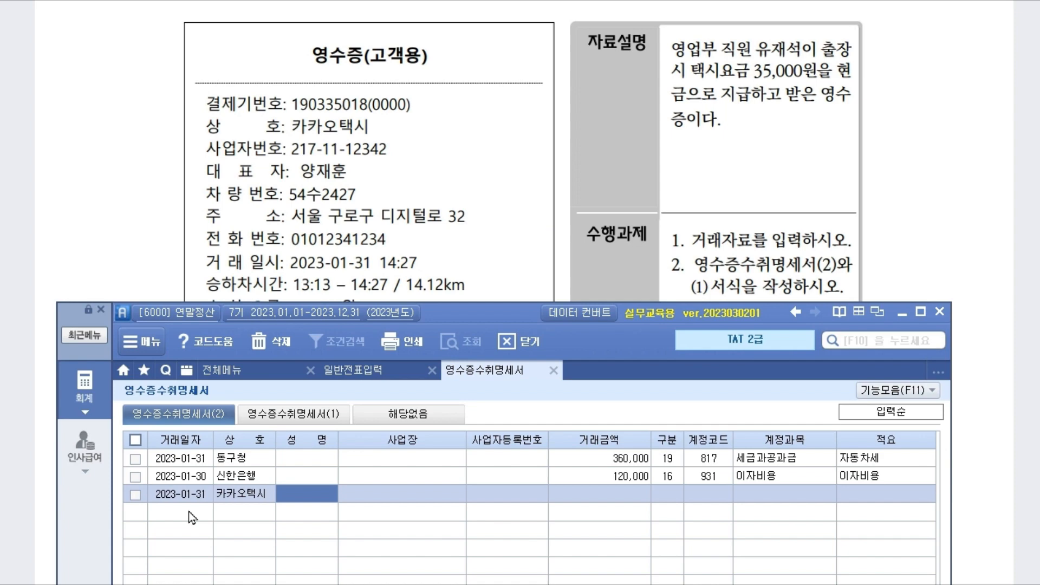
Step: Fill in the representative's name, business address, registration number and the 35,000 amount
key(Return)
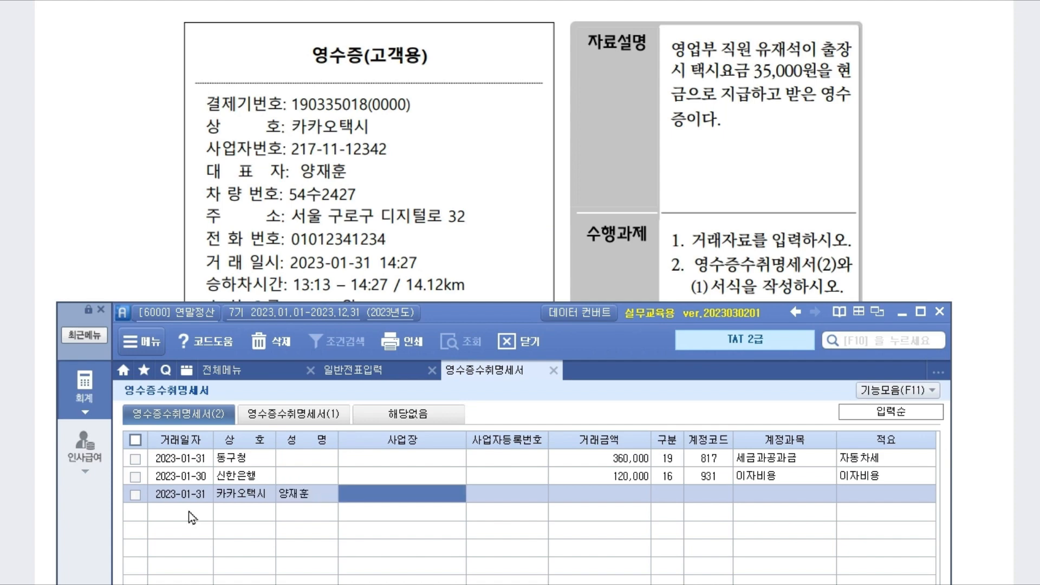
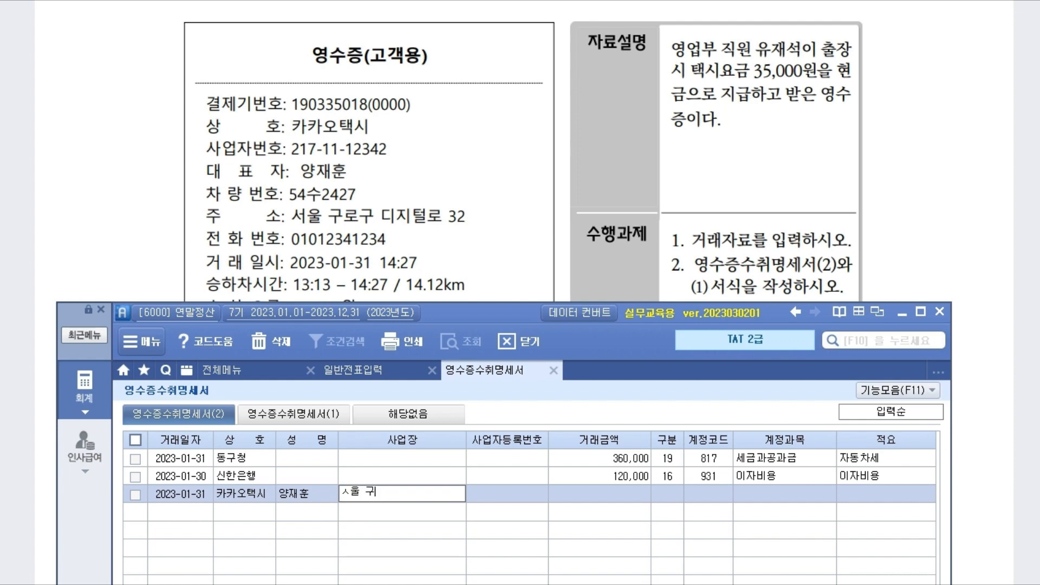
key(Return)
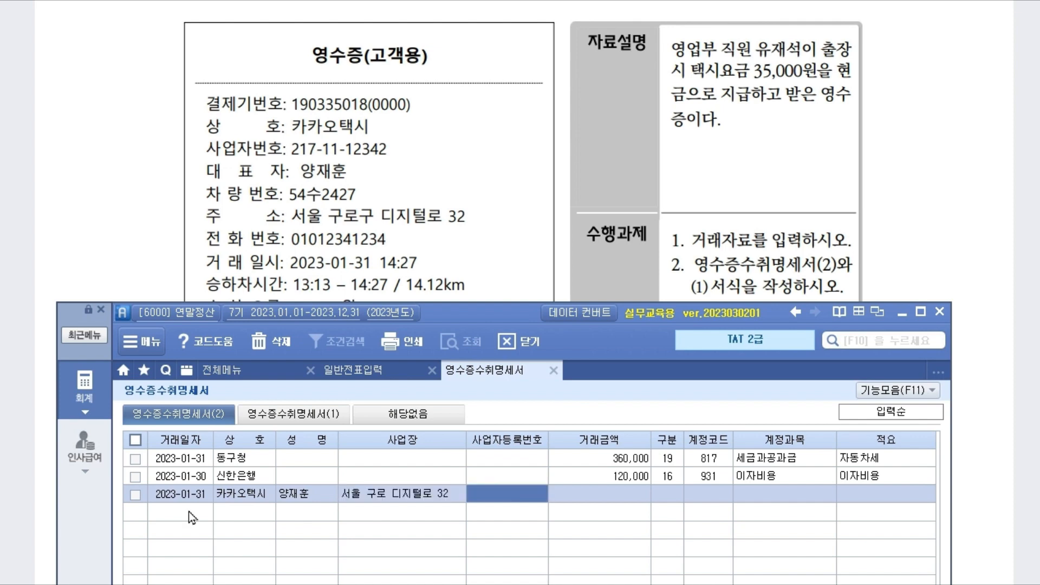
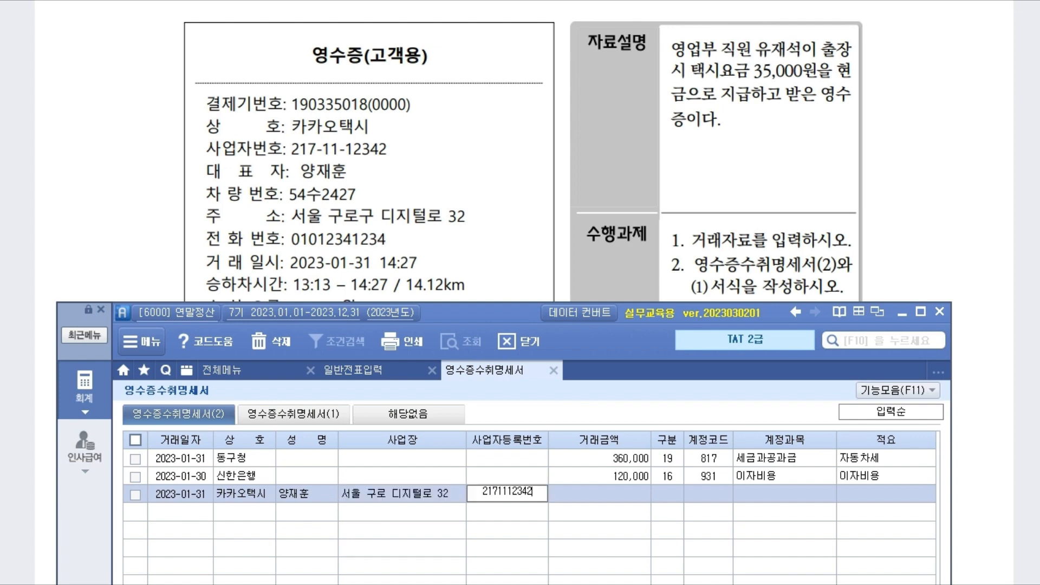
key(Return)
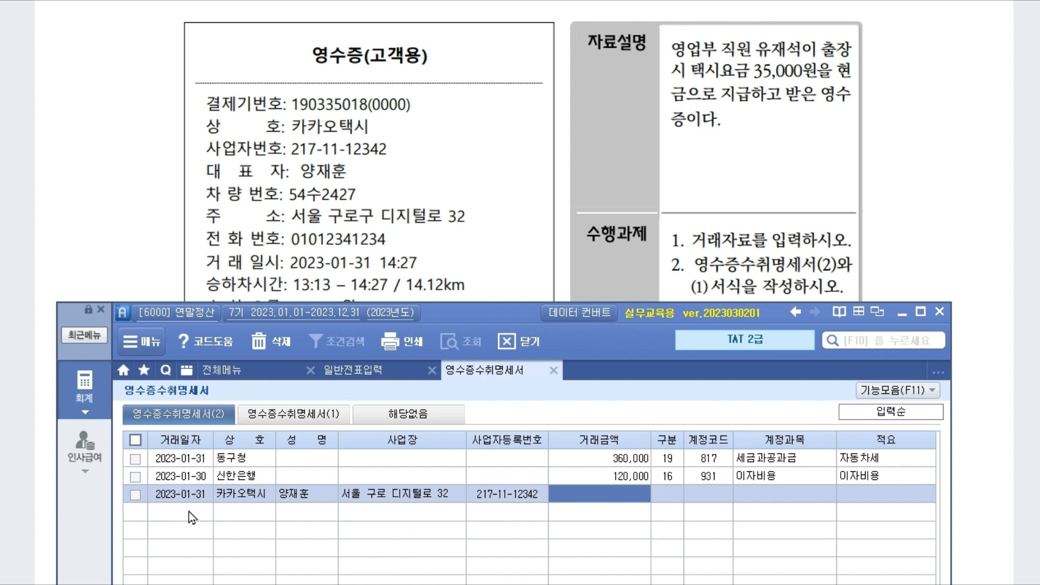
text(350000)
key(Return)
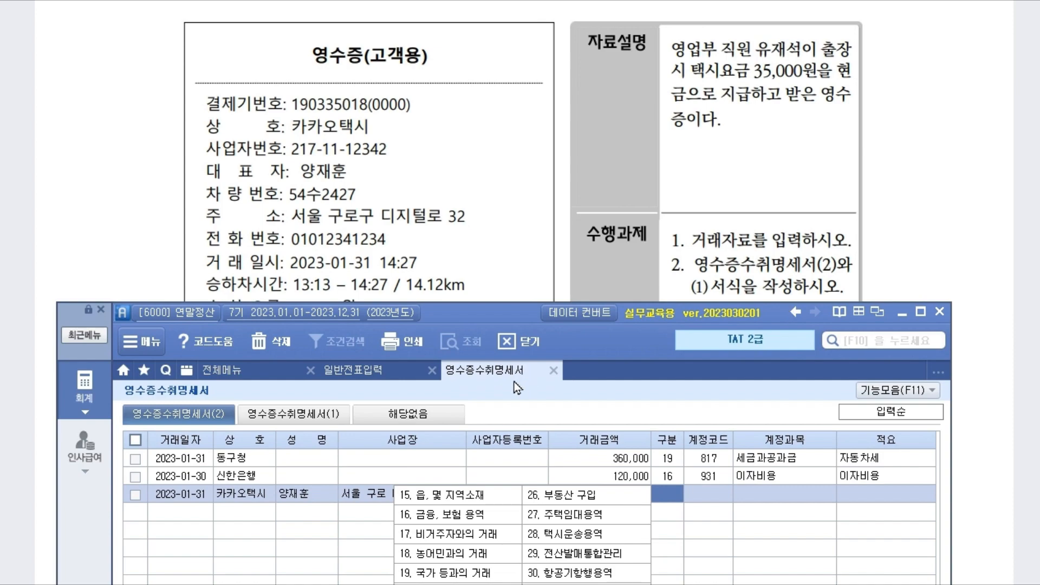
Step: Close the 영수증수취명세서 without saving and review the top of the exam's 실무수행평가 page
click(554, 371)
click(533, 316)
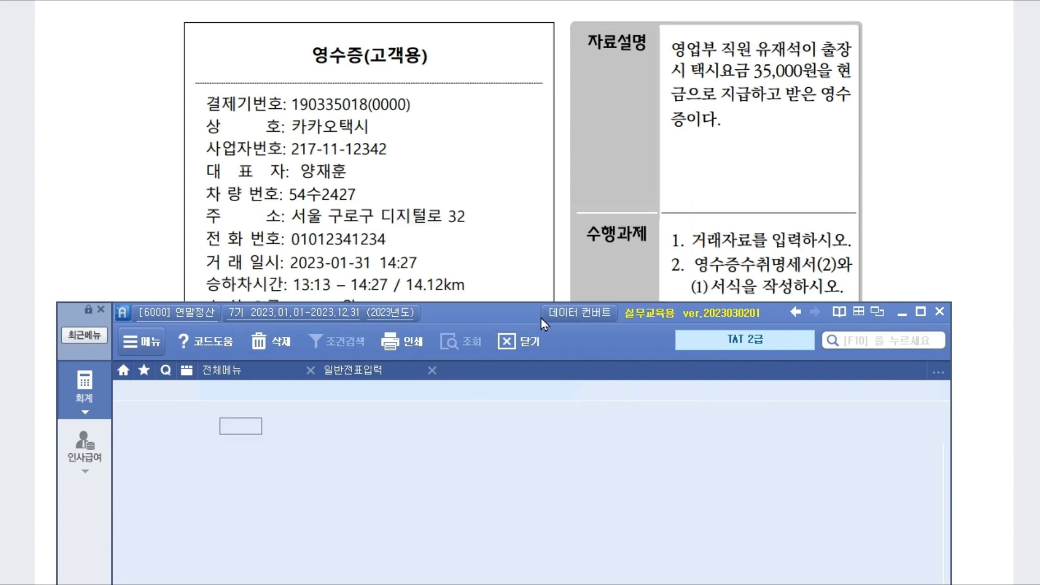
click(940, 226)
scroll(697, 265, up, 4)
scroll(697, 254, up, 5)
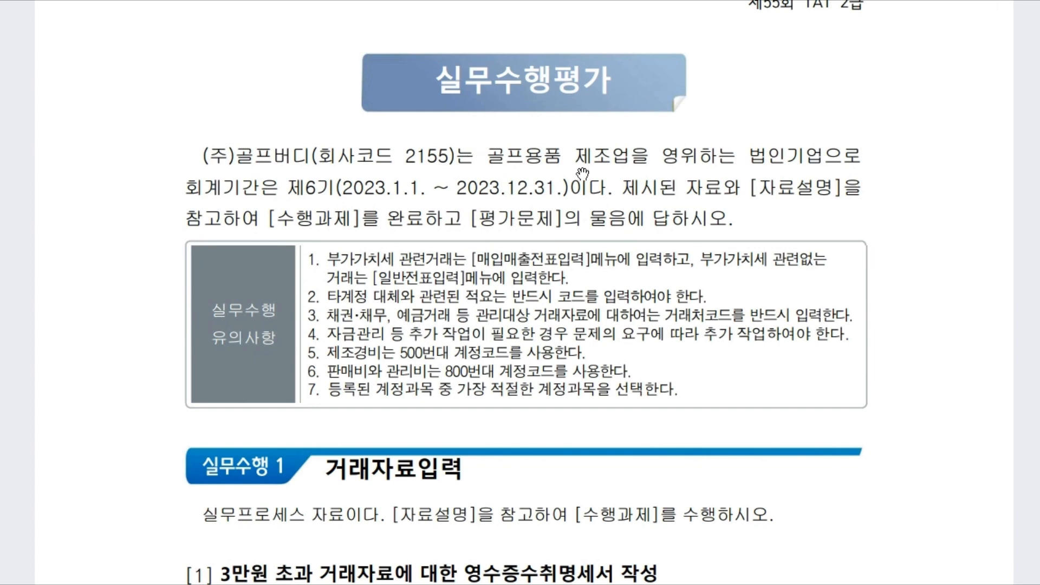
scroll(583, 174, up, 1)
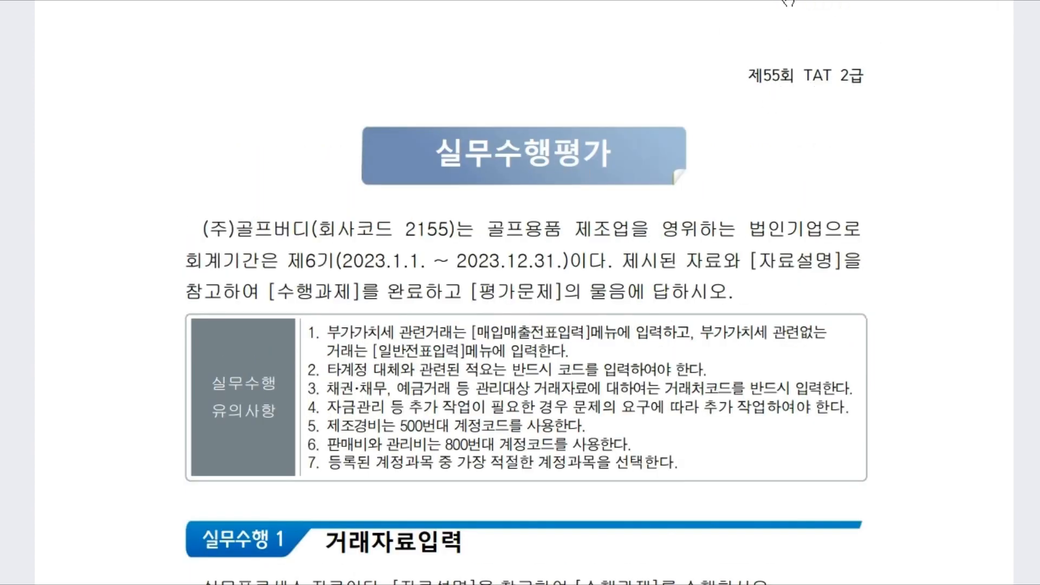
right_click(704, 81)
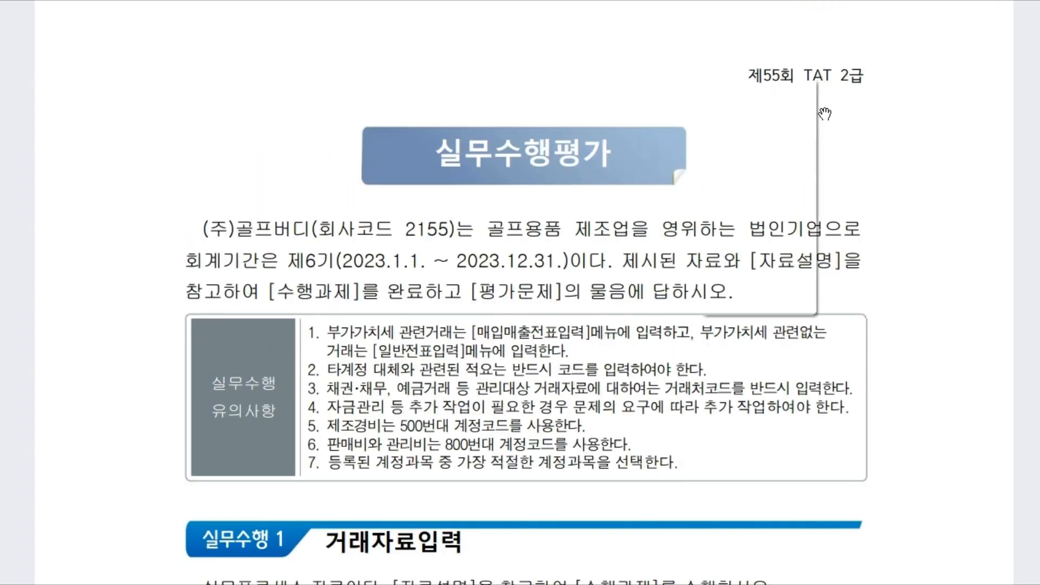
click(864, 163)
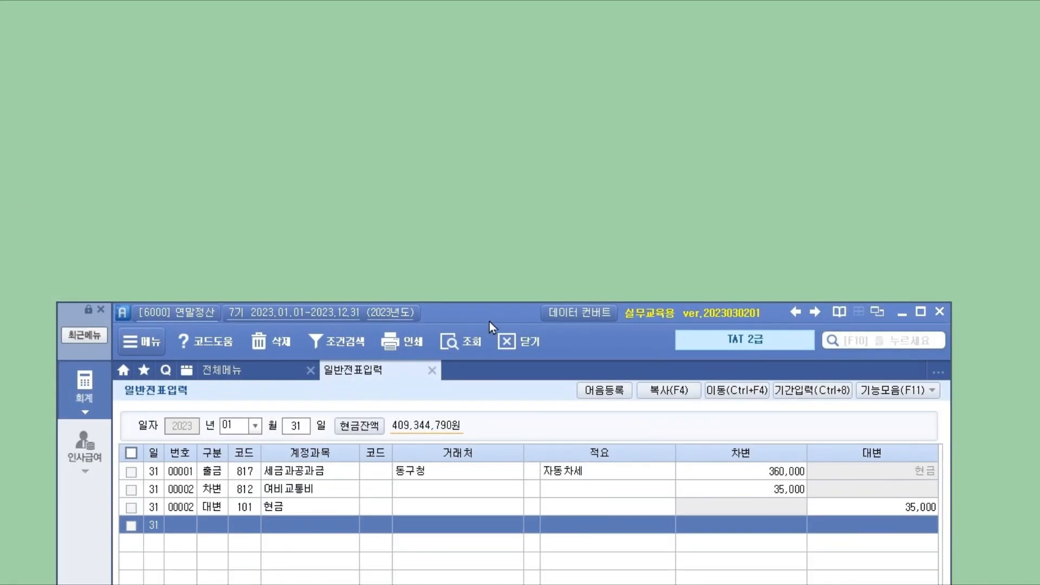
Step: Close 일반전표입력, check the [01강~02강] 실기백데이터 folder, and bring the exam PDF back
click(432, 371)
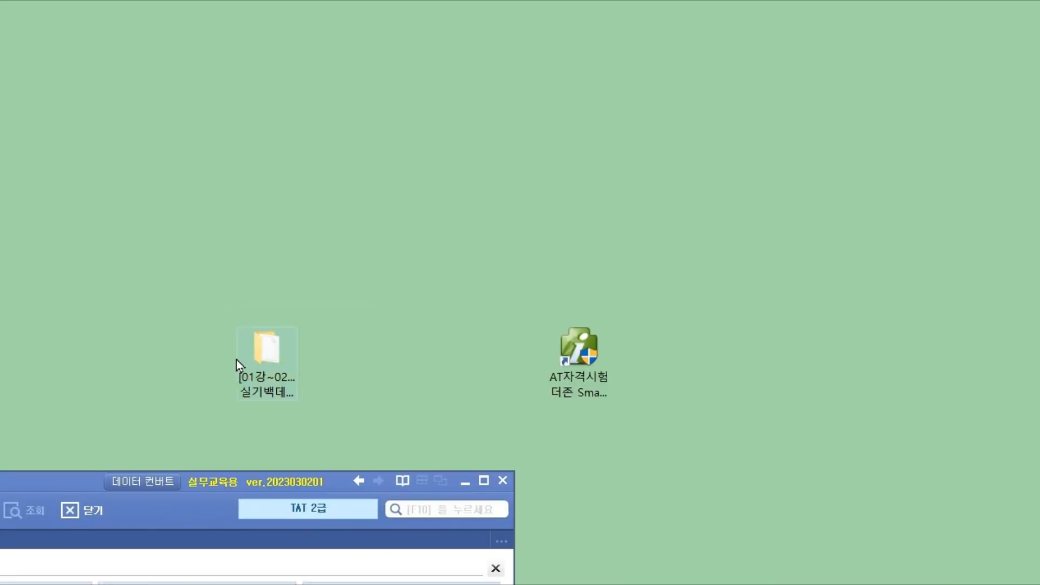
click(262, 355)
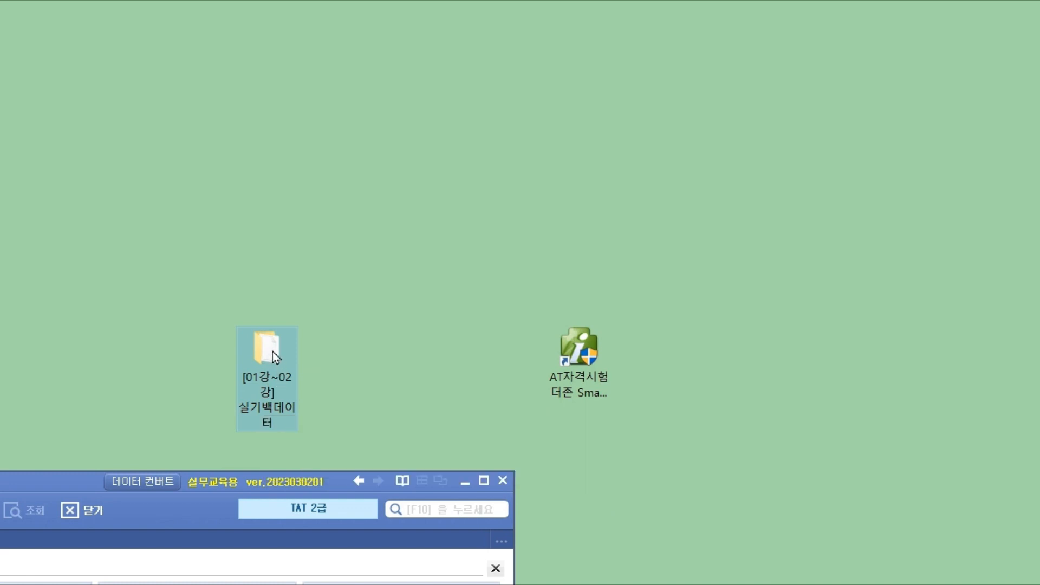
click(496, 401)
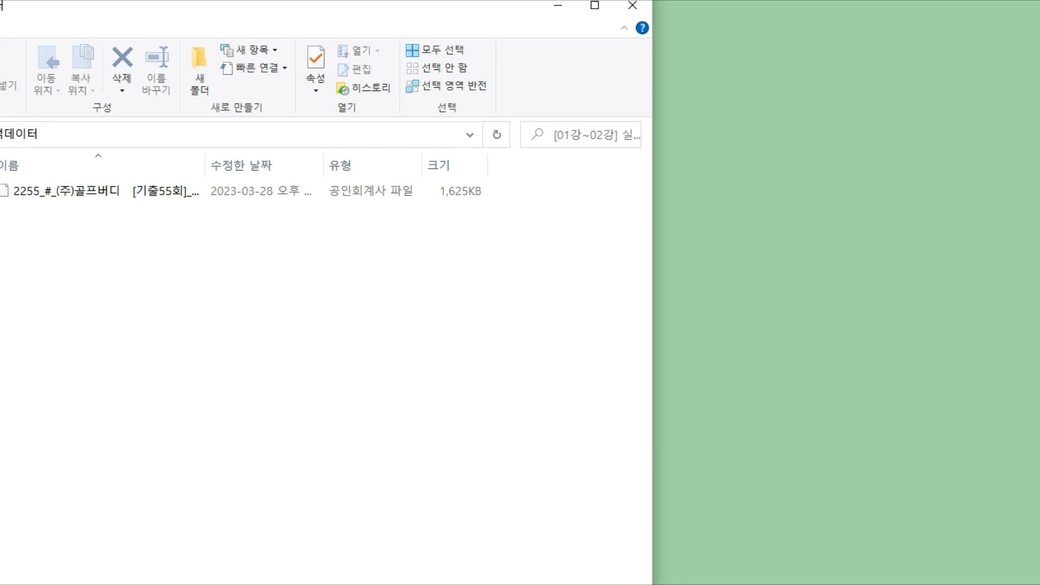
click(321, 584)
click(320, 579)
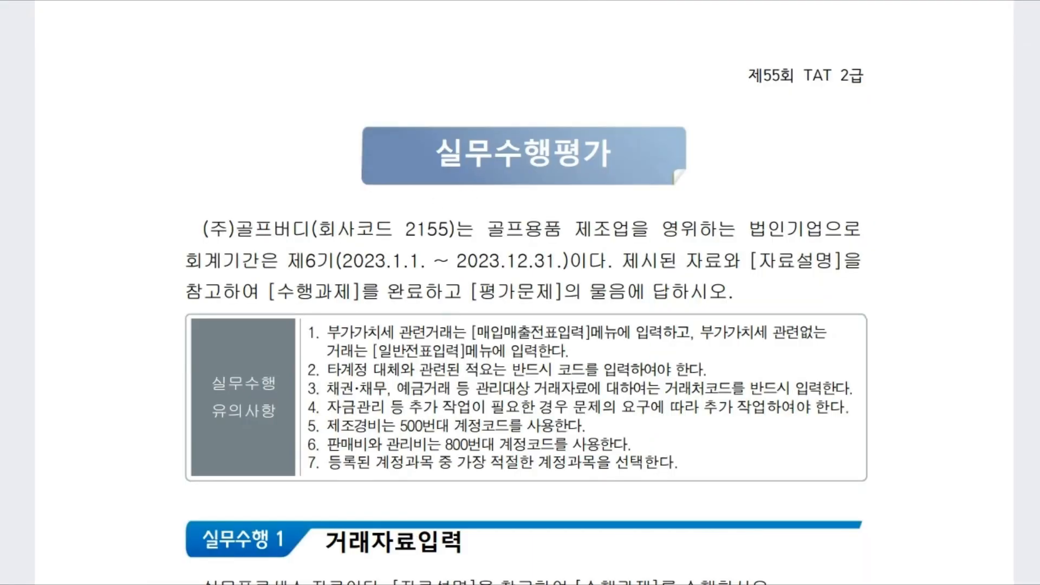
Step: Restore company 2255 Golf Buddy from the [01강~02강] 실기백데이터 backup folder
click(347, 584)
drag(77, 485, 562, 33)
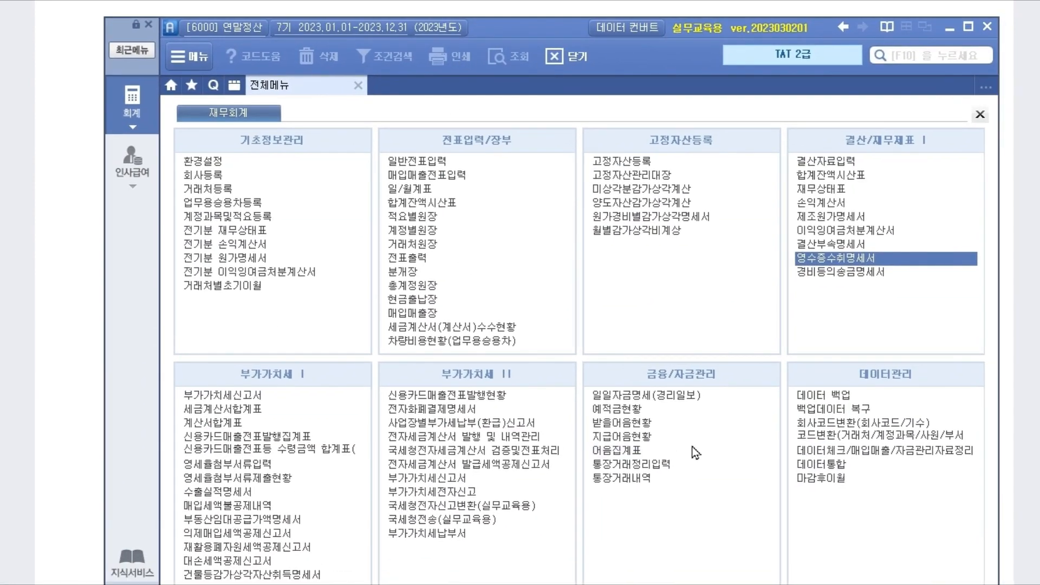
click(854, 413)
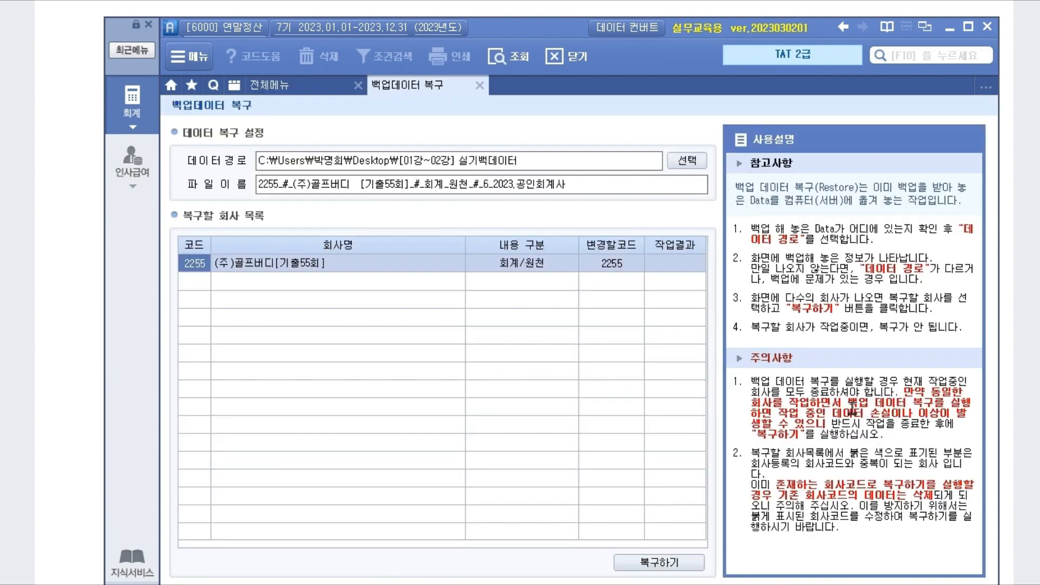
click(687, 161)
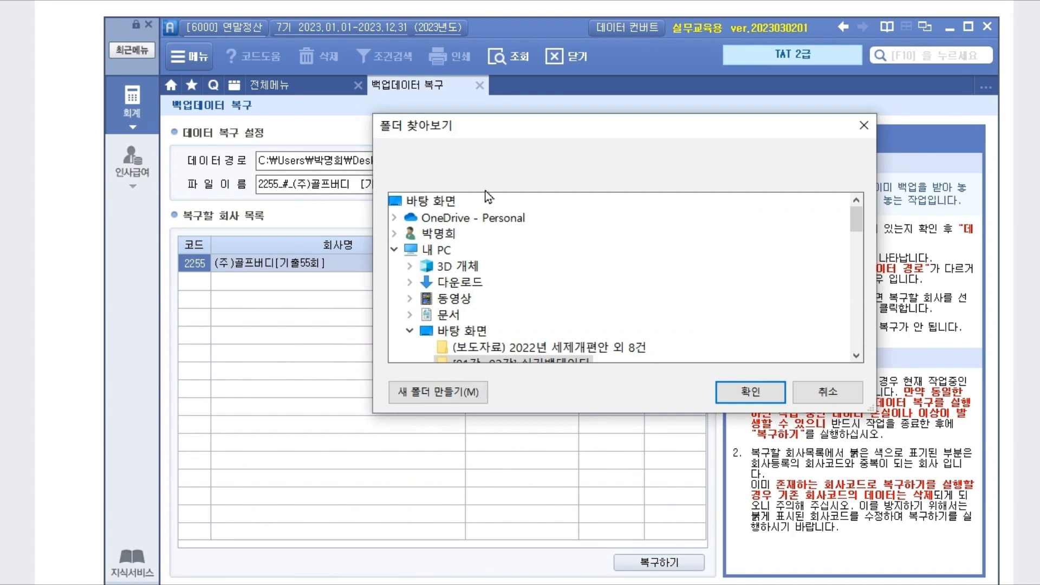
click(856, 356)
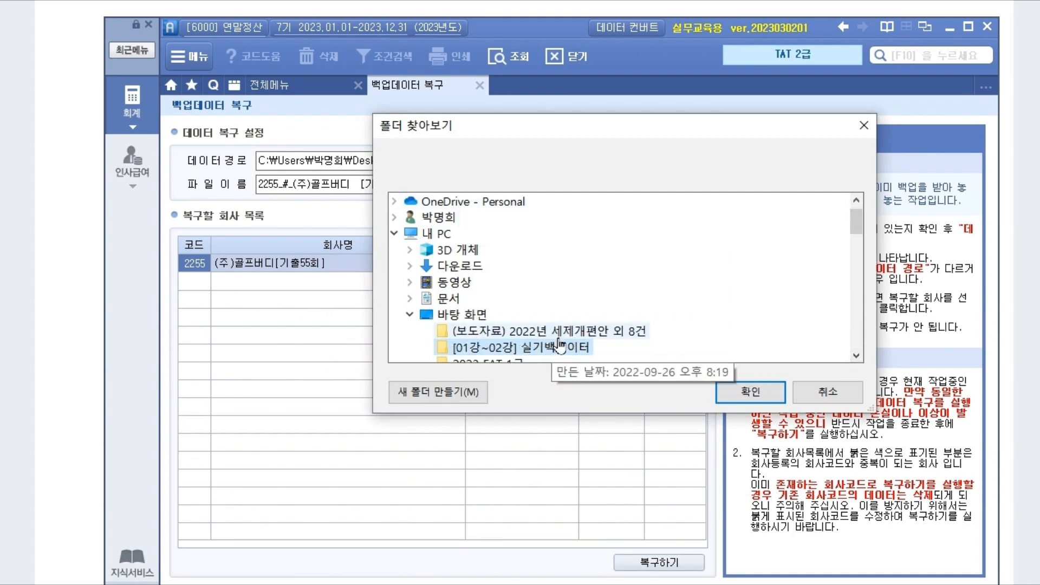
click(756, 394)
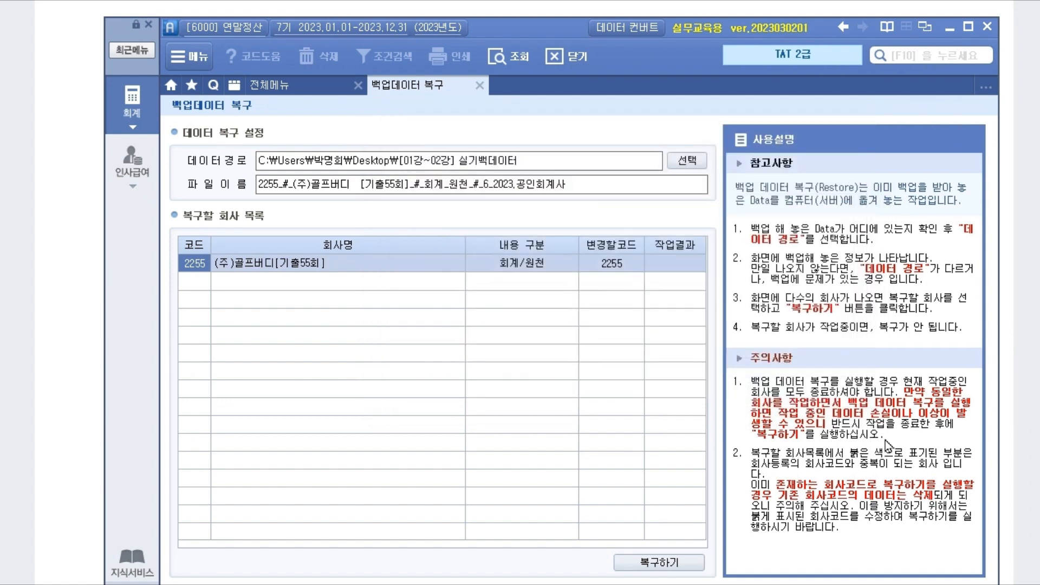
click(456, 277)
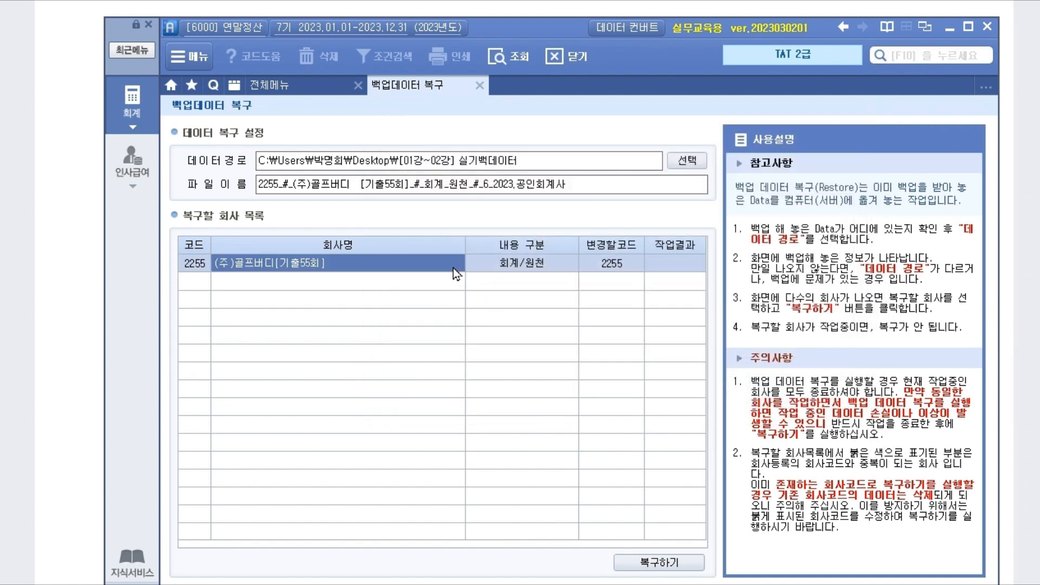
click(653, 563)
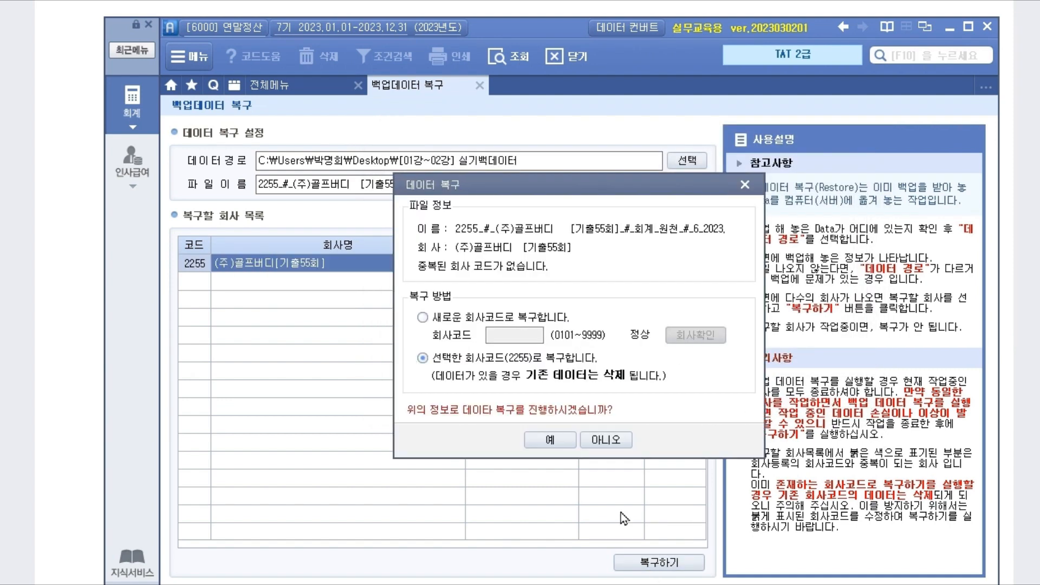
click(558, 437)
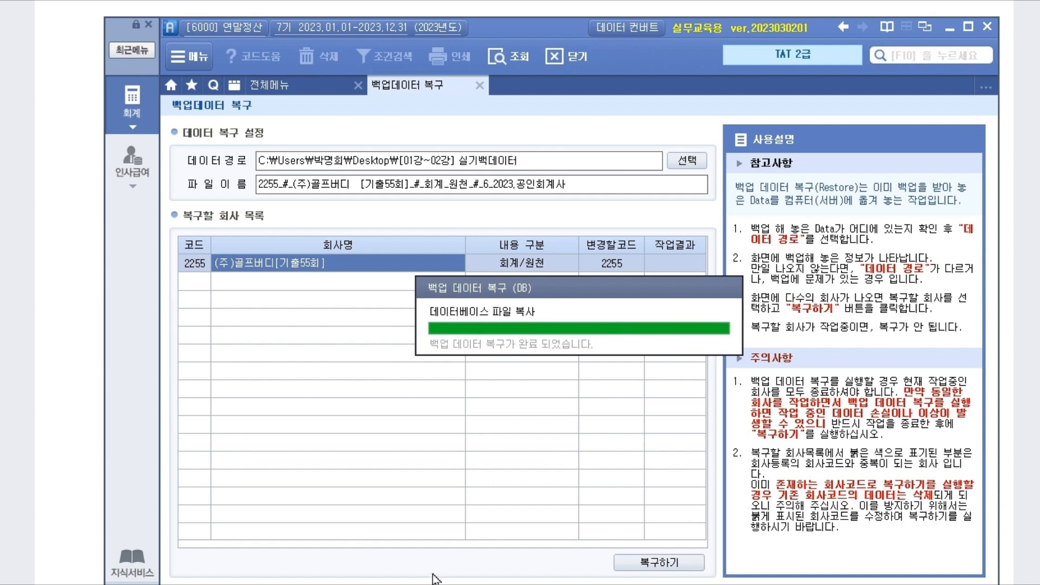
Step: Switch into company 2255 (주)골프버디 and log in
click(233, 29)
click(642, 247)
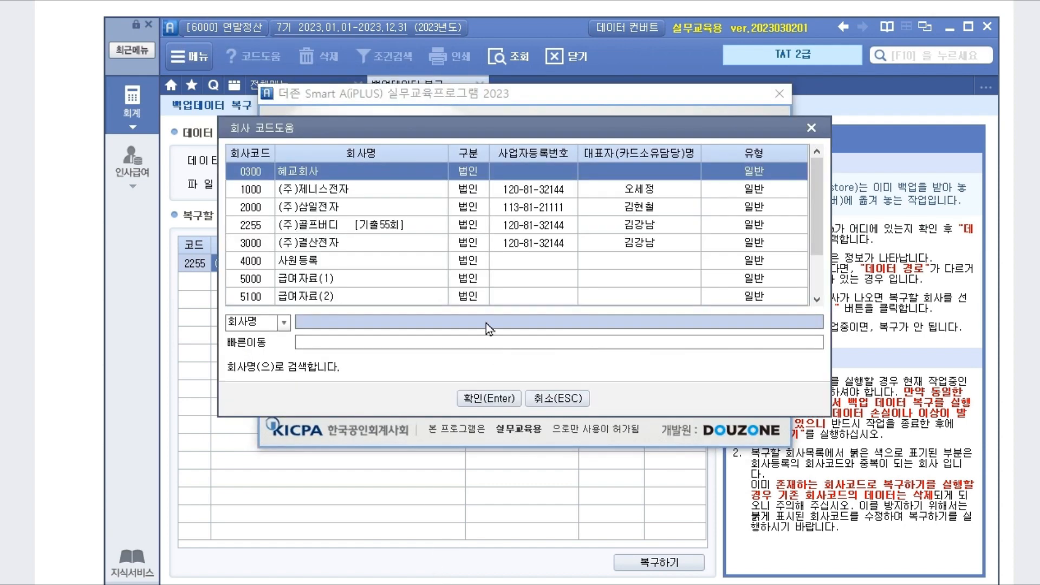
scroll(333, 298, down, 1)
click(335, 299)
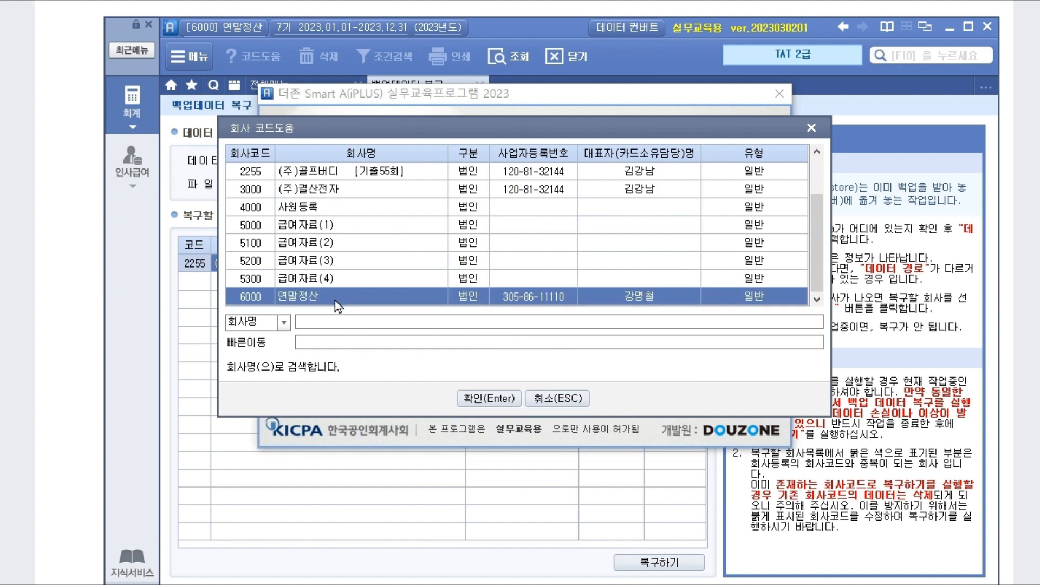
scroll(335, 300, up, 1)
click(323, 227)
click(490, 409)
click(493, 347)
key(Return)
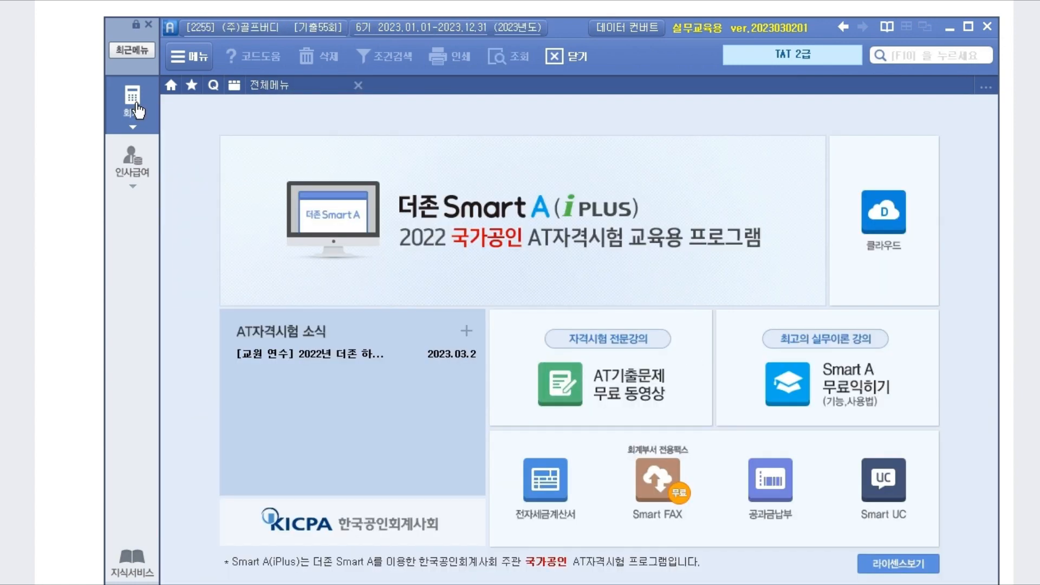
Step: Bring up the task [1] 35,000원 taxi receipt in the PDF above Smart A
drag(577, 25, 566, 178)
click(796, 152)
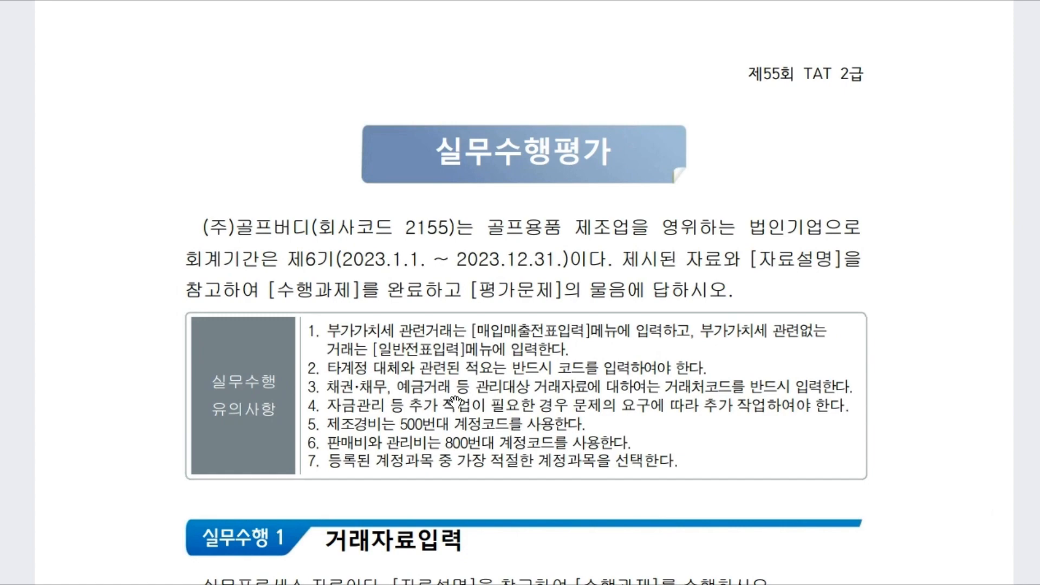
scroll(455, 403, down, 10)
scroll(456, 402, down, 1)
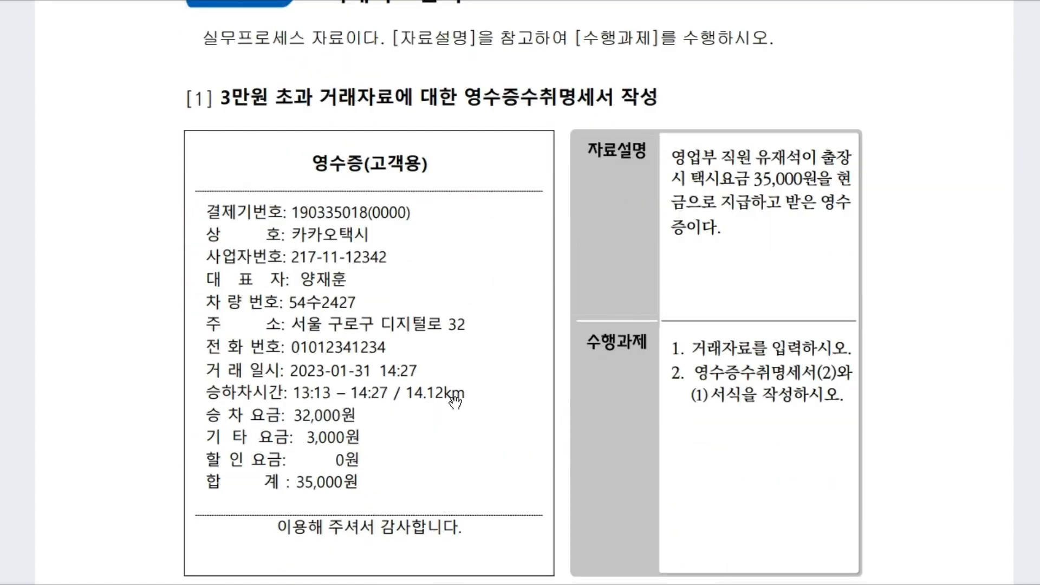
scroll(432, 409, down, 1)
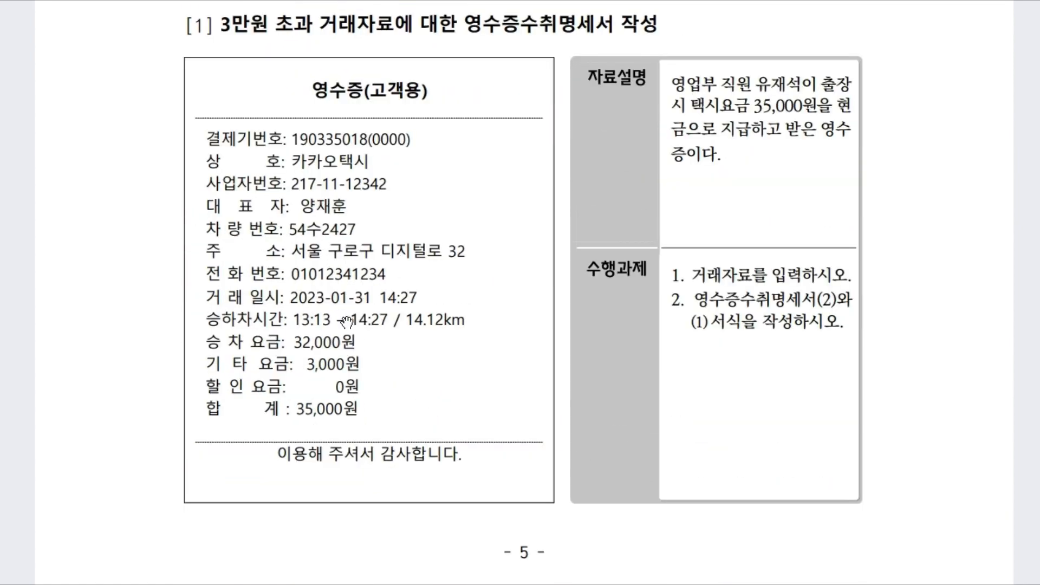
scroll(353, 308, down, 1)
scroll(356, 306, up, 1)
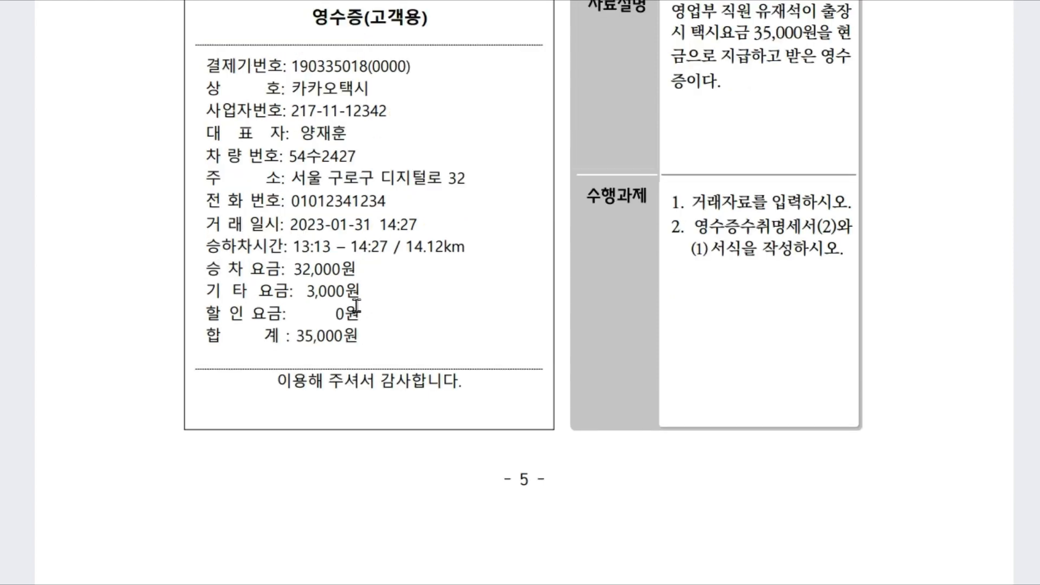
key(alt+Tab)
Step: Enter the 01/31 voucher: debit 812 여비교통비 35,000, credit 101 현금 35,000
click(438, 311)
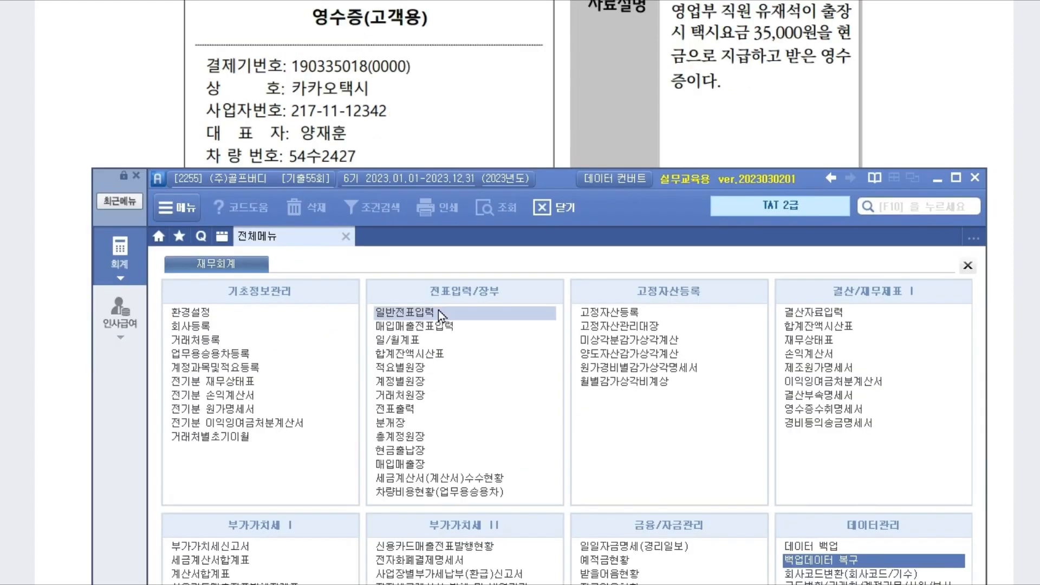
text(01)
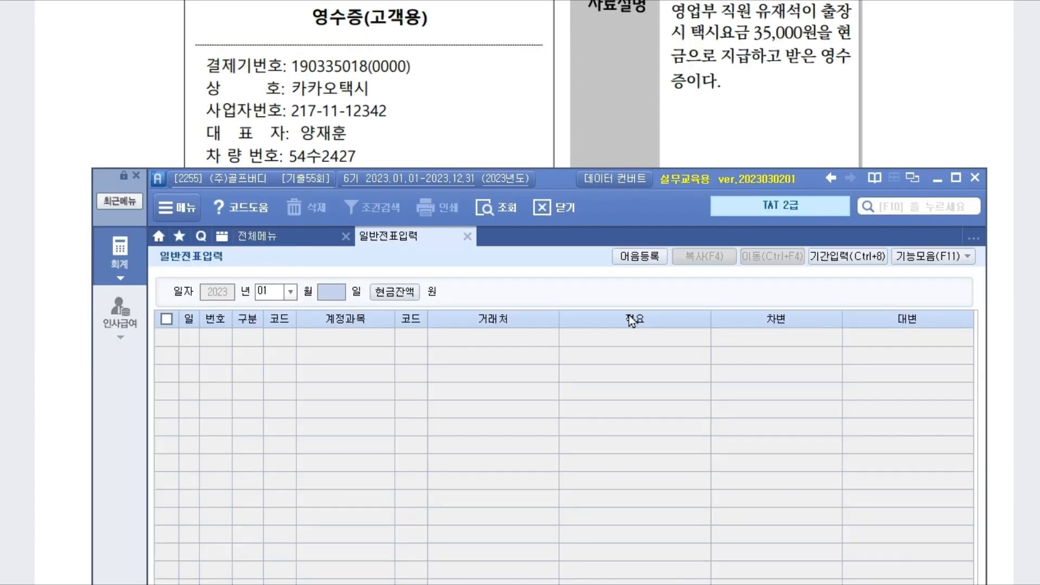
text(313812)
key(Return)
key(Return)
key(Return)
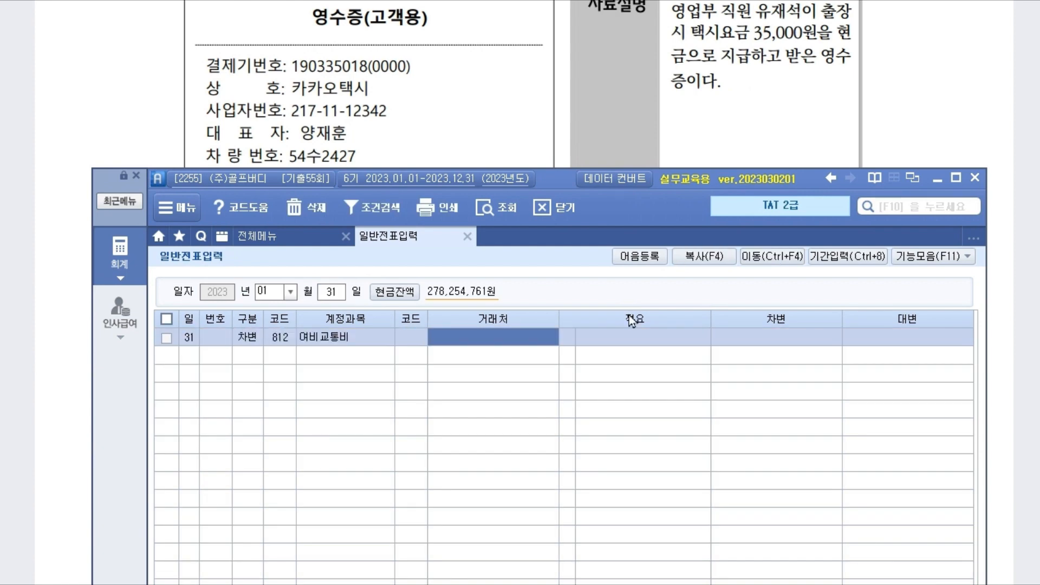
text(35,000)
key(Return)
text(4101)
key(Return)
key(Return)
key(Return)
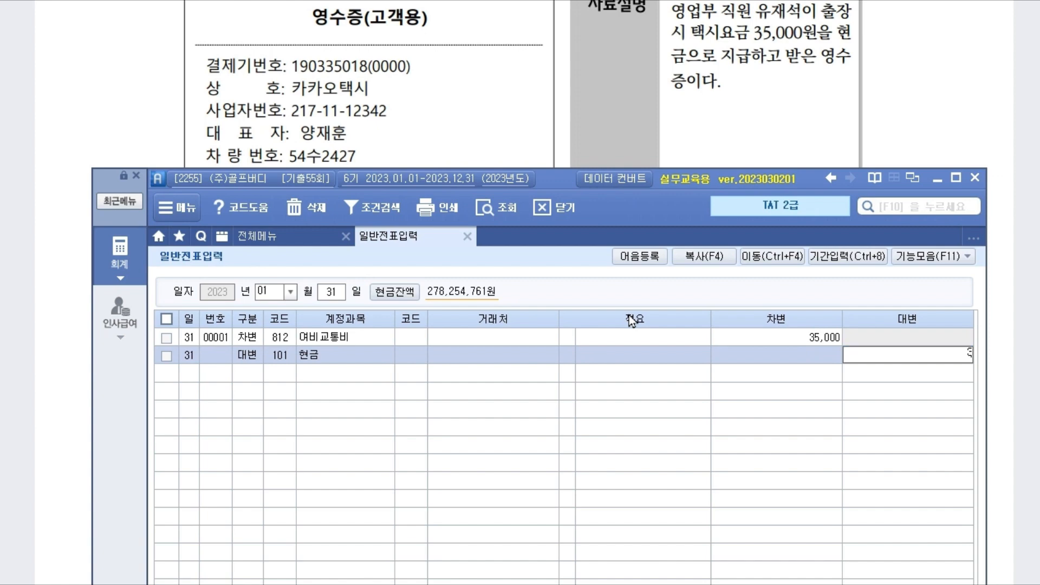
key(Return)
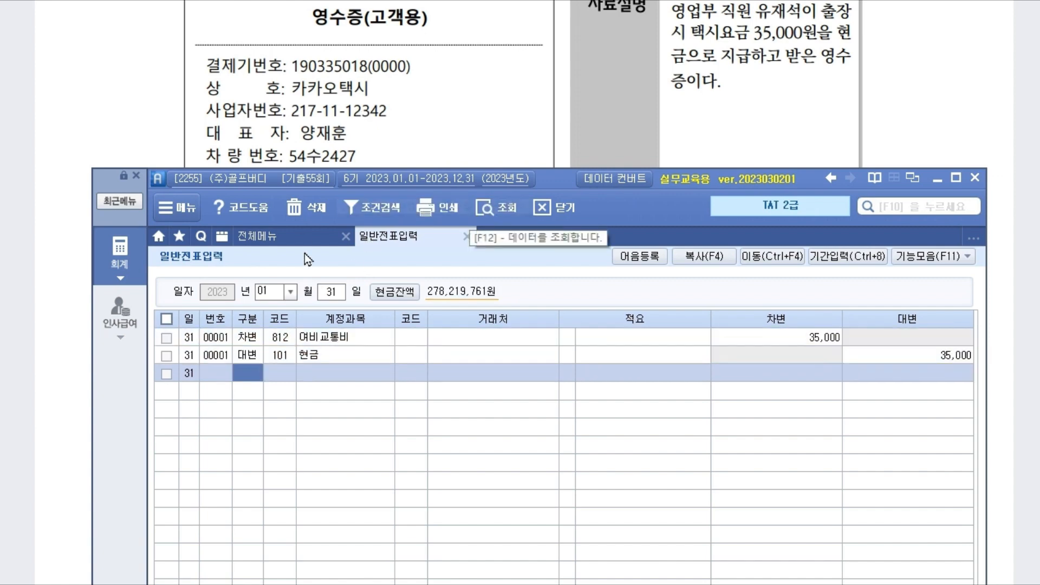
click(302, 237)
Step: Enter the 2023-01-31 카카오택시 row's vendor details and 35,000 amount in 영수증수취명세서(2)
click(860, 410)
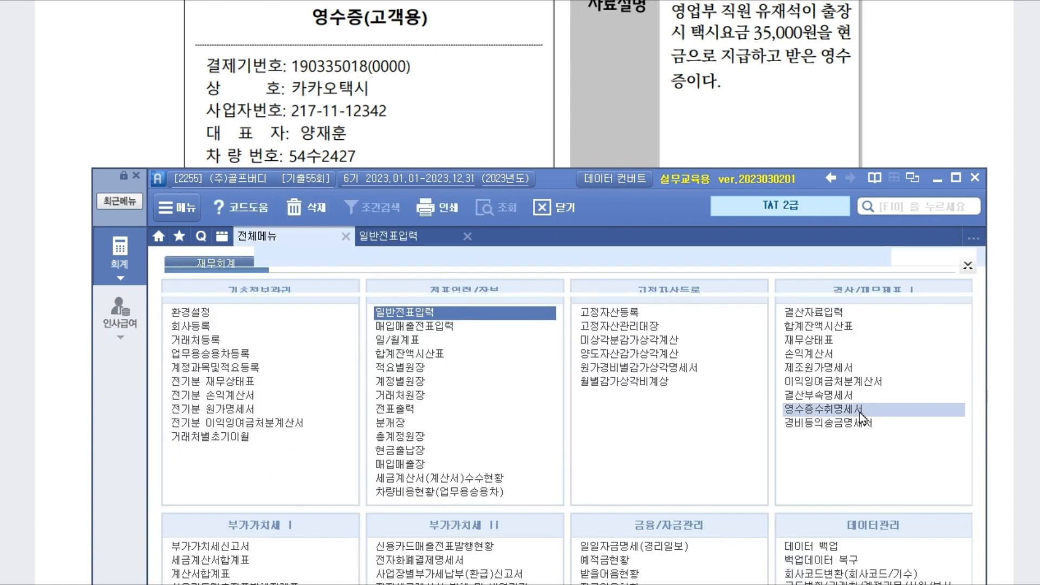
drag(567, 181, 564, 261)
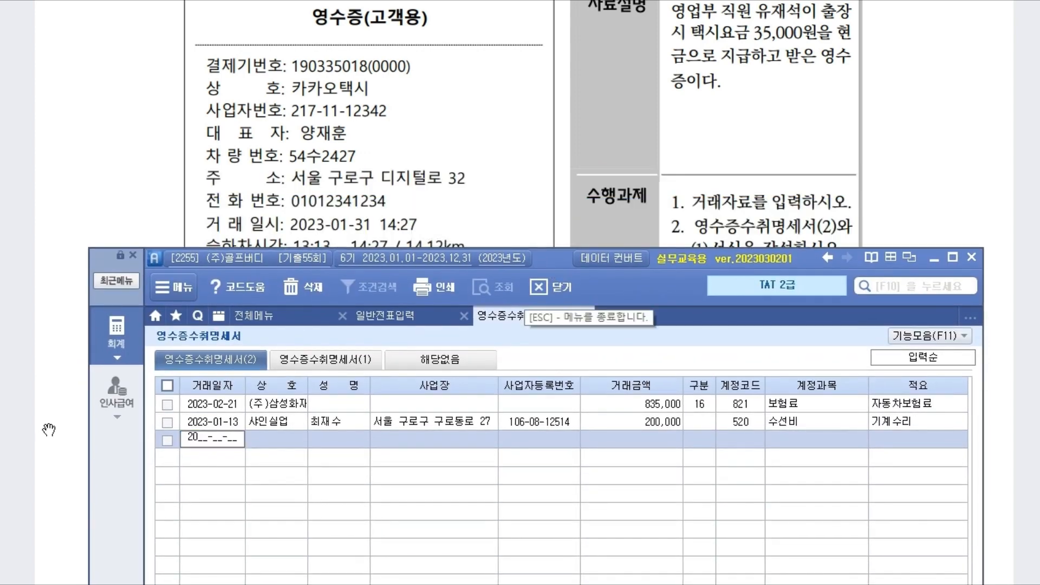
text(1-31)
key(Return)
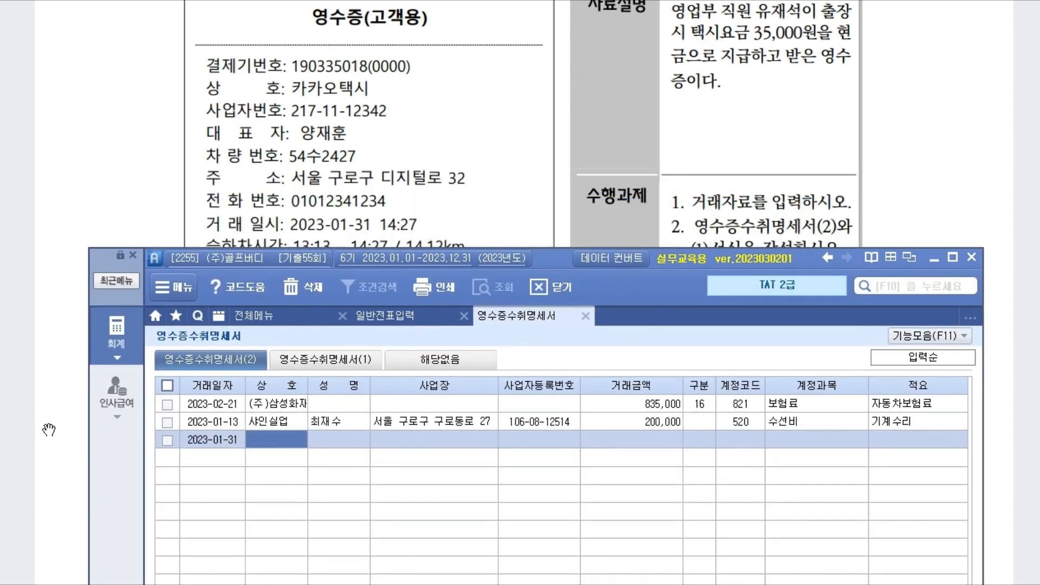
text(카카오태ㄱ시)
key(Return)
key(Return)
text(ㅅ)
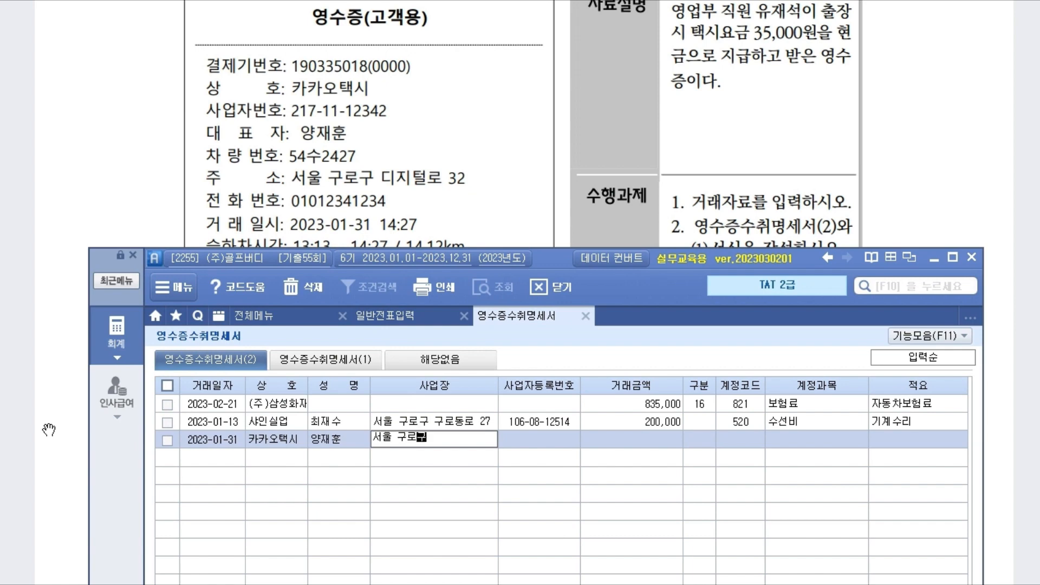
key(Return)
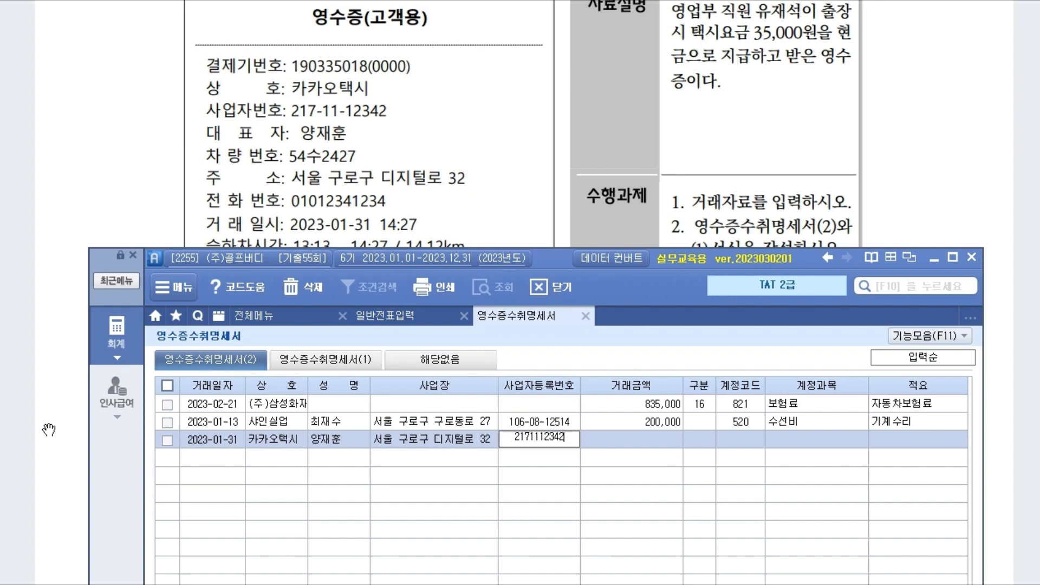
key(Return)
text(35000)
key(Return)
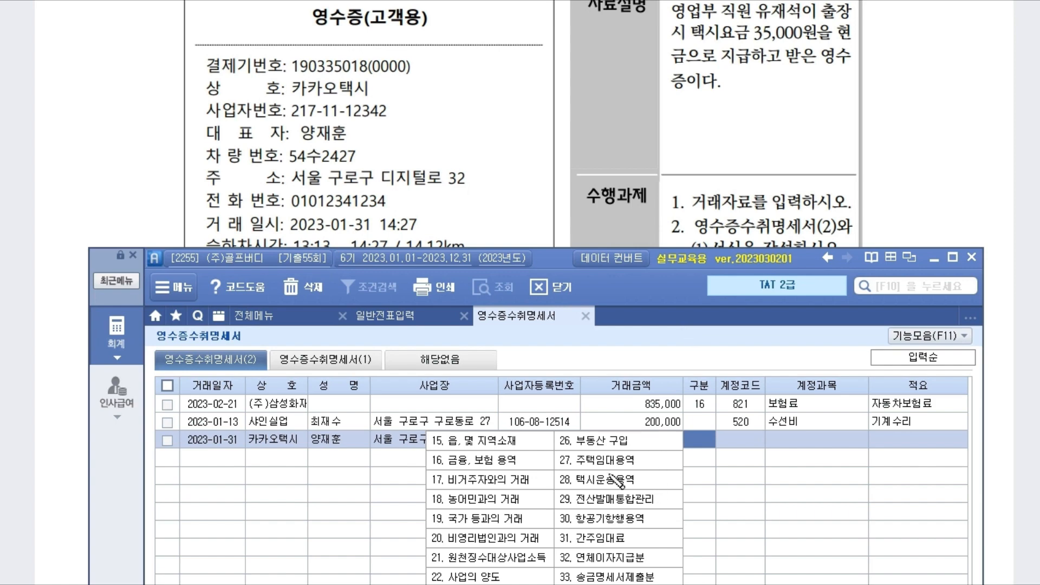
Step: Set category 28 택시운송용역, account 812 여비교통비 and memo 출장비
drag(562, 478, 646, 481)
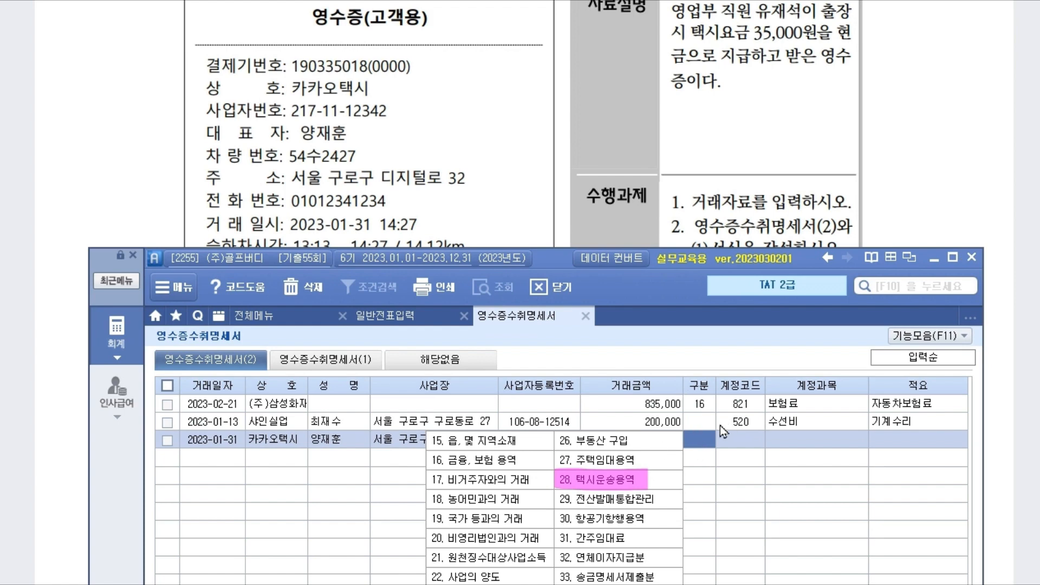
text(28)
key(Return)
text(812)
key(Return)
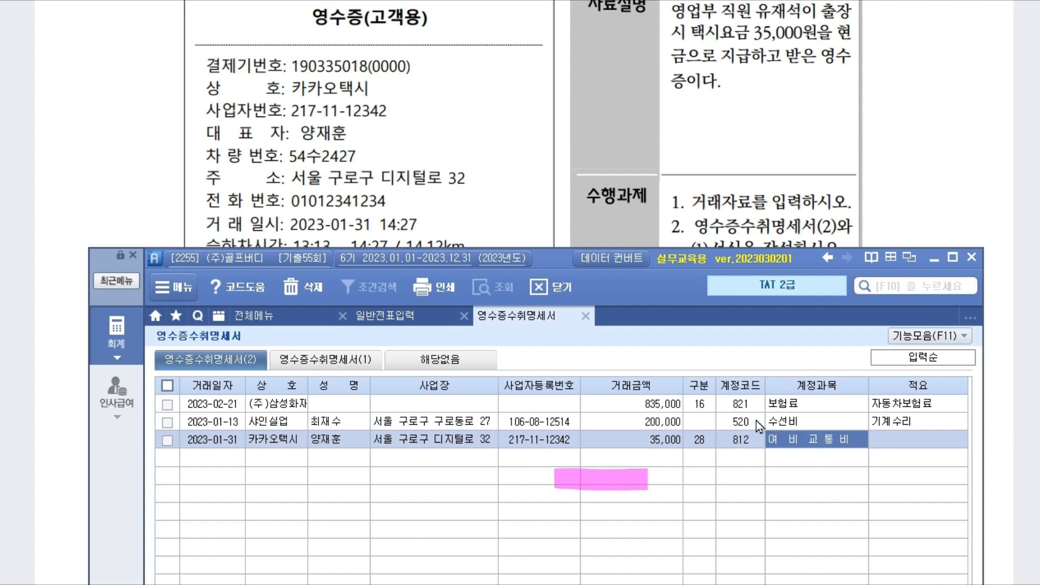
text(ㅊㄹㅈ)
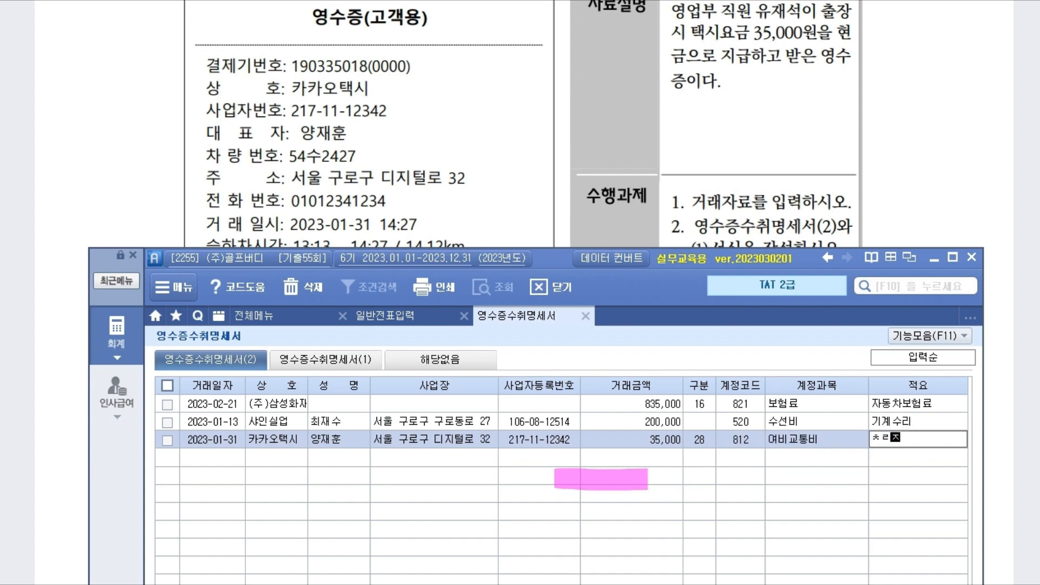
text(ㄹㅈㅈㅏㅇㅂ)
key(Return)
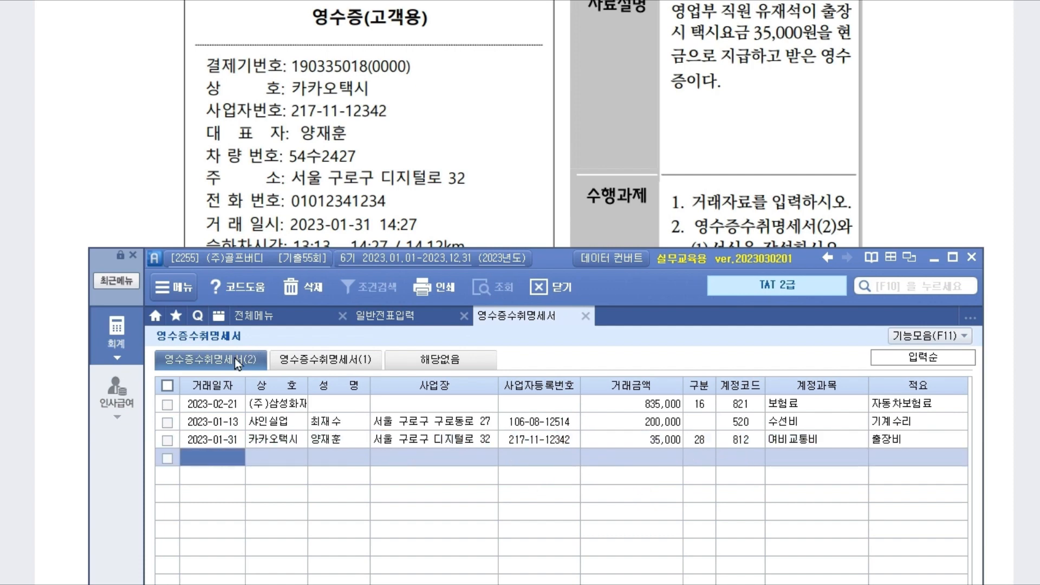
Step: Refresh and check the 영수증수취명세서(1) summary: 3 receipts totalling 1,070,000, including one taxi receipt
click(361, 361)
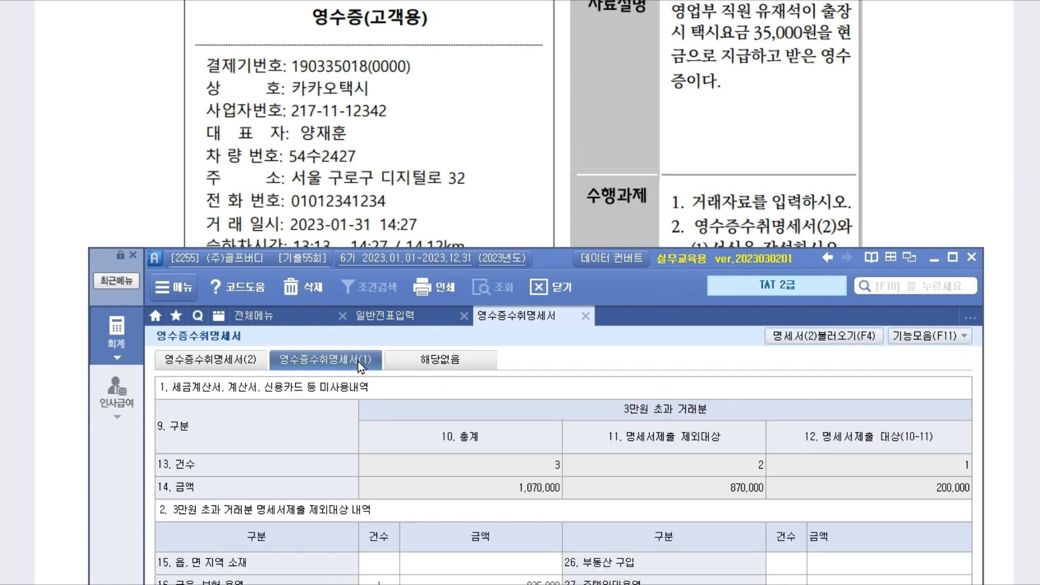
drag(554, 262, 527, 31)
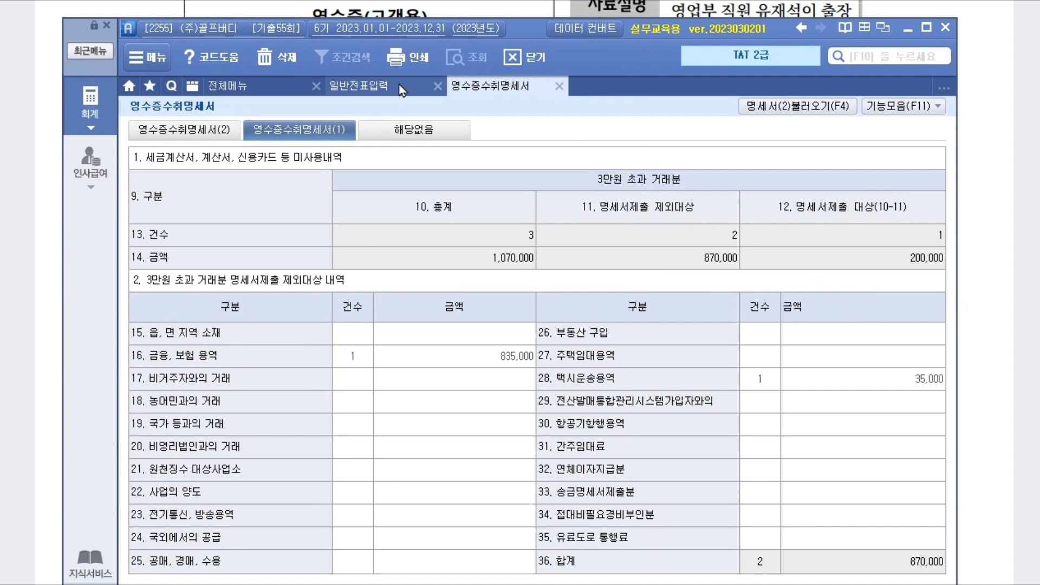
click(184, 129)
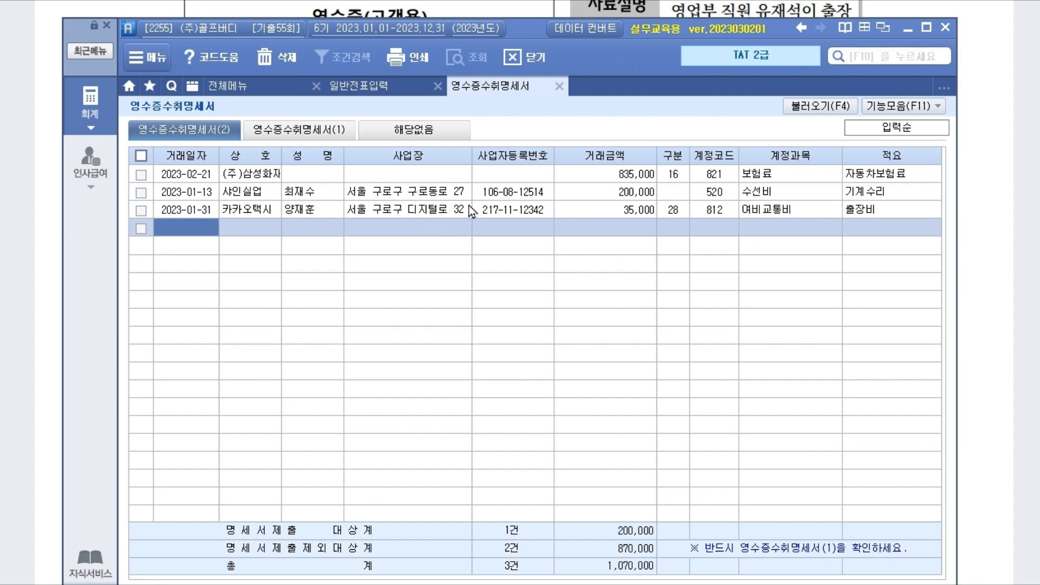
click(335, 131)
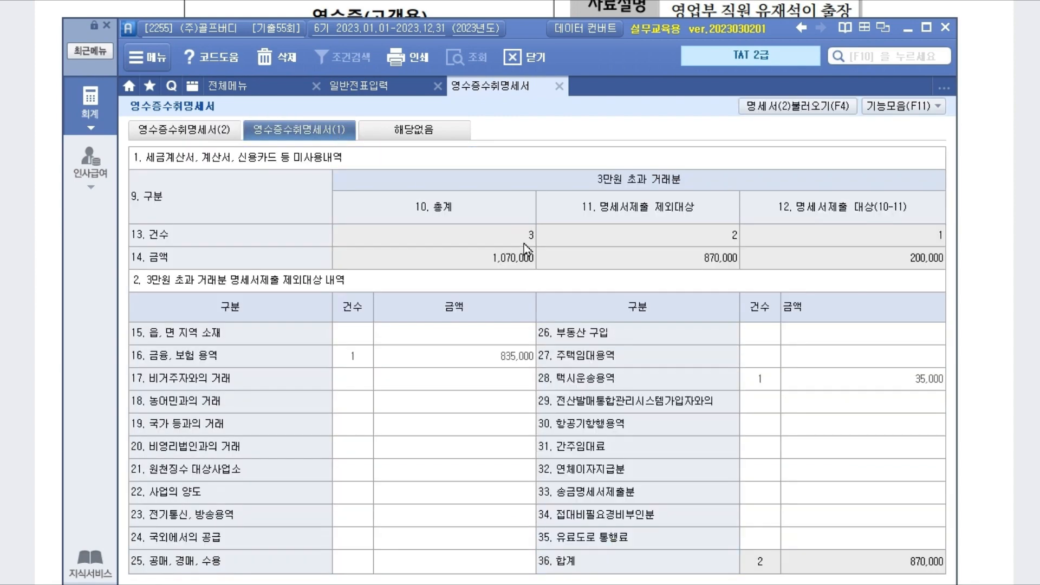
click(524, 238)
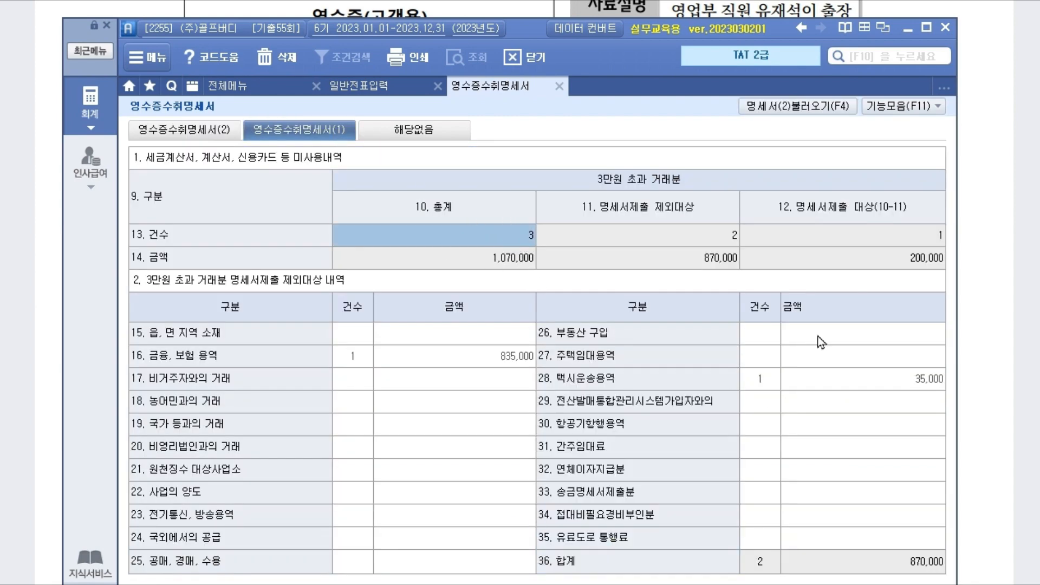
click(759, 379)
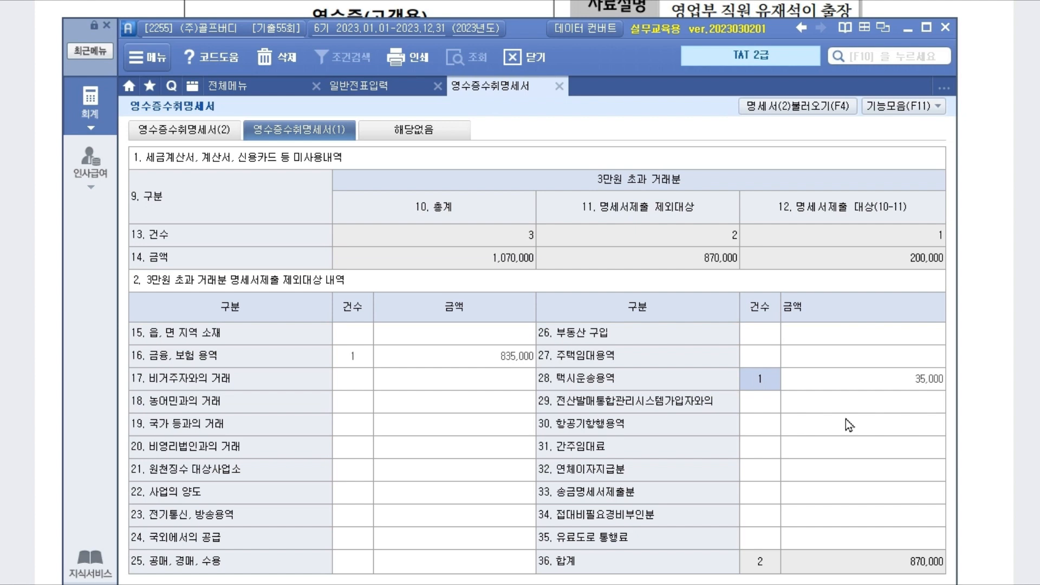
click(806, 107)
Step: Return to tab (2) and save and close the receipt-omission statement
click(196, 131)
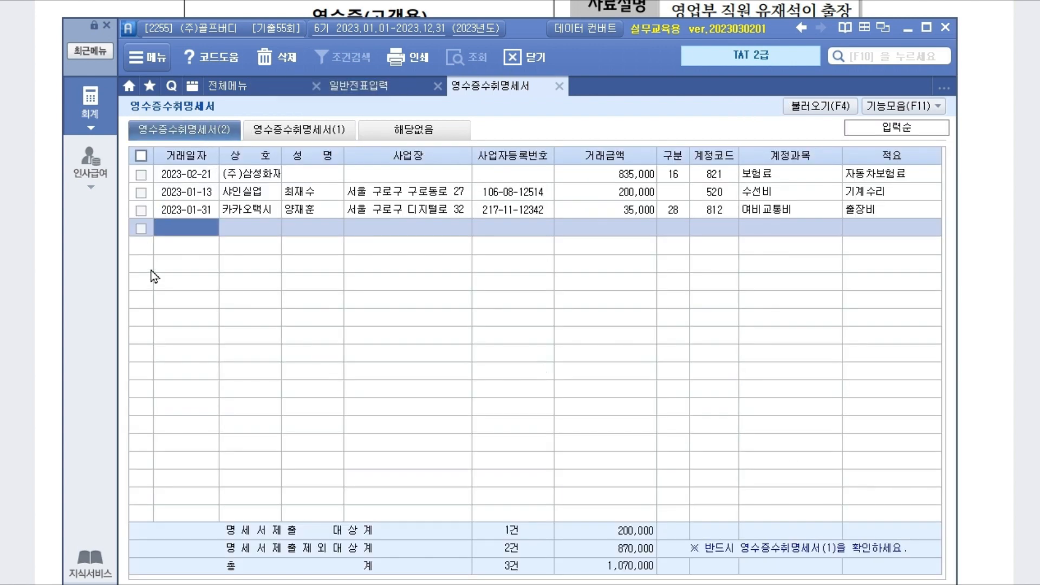
key(Escape)
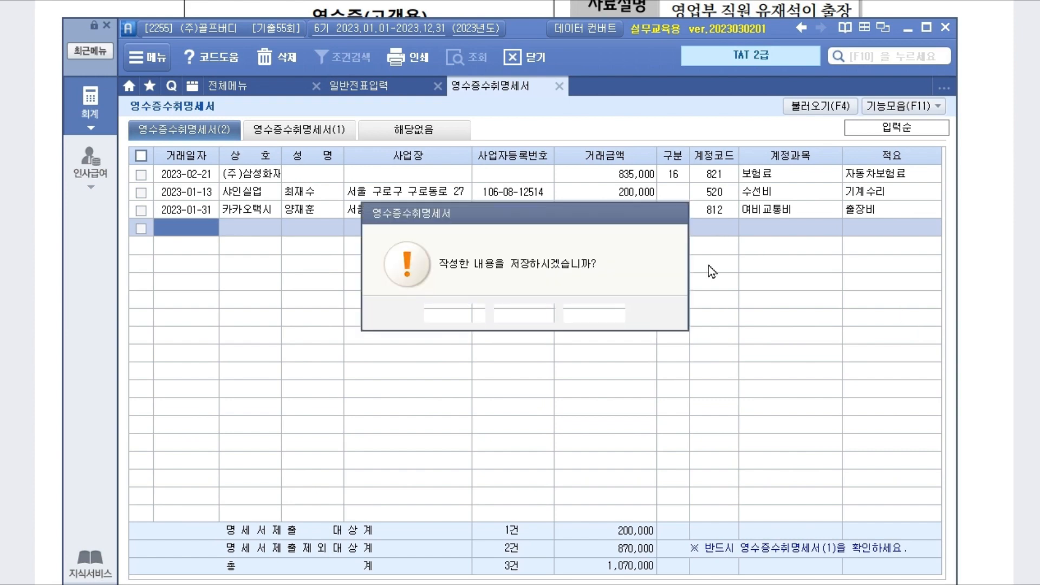
click(466, 317)
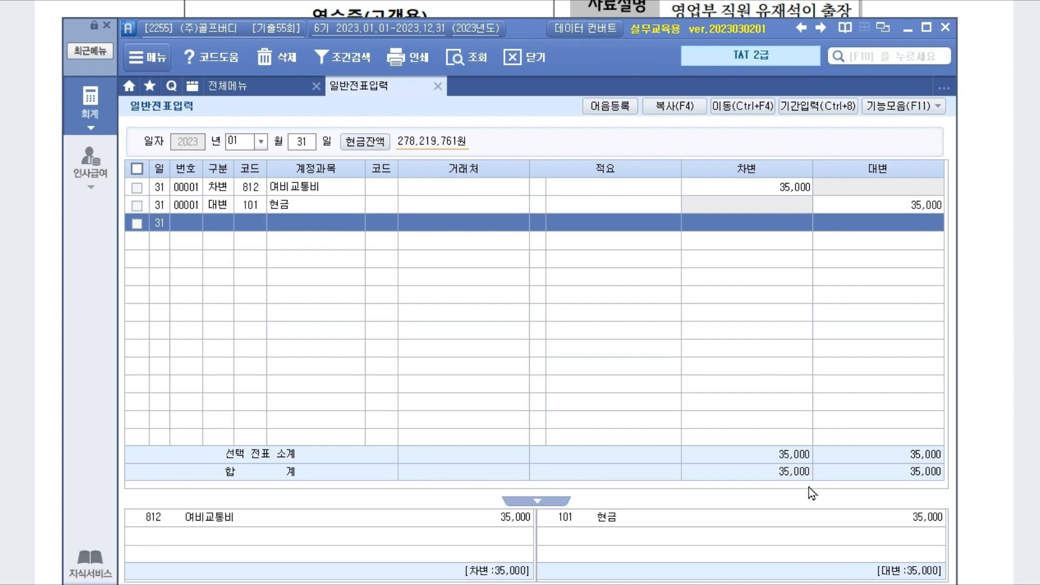
Step: In the exam PDF's problem [2], underline 2월 20일, 할인, the 국민은행 보통예금계좌 account and 연 12% 월할계산
click(1014, 481)
scroll(477, 439, down, 10)
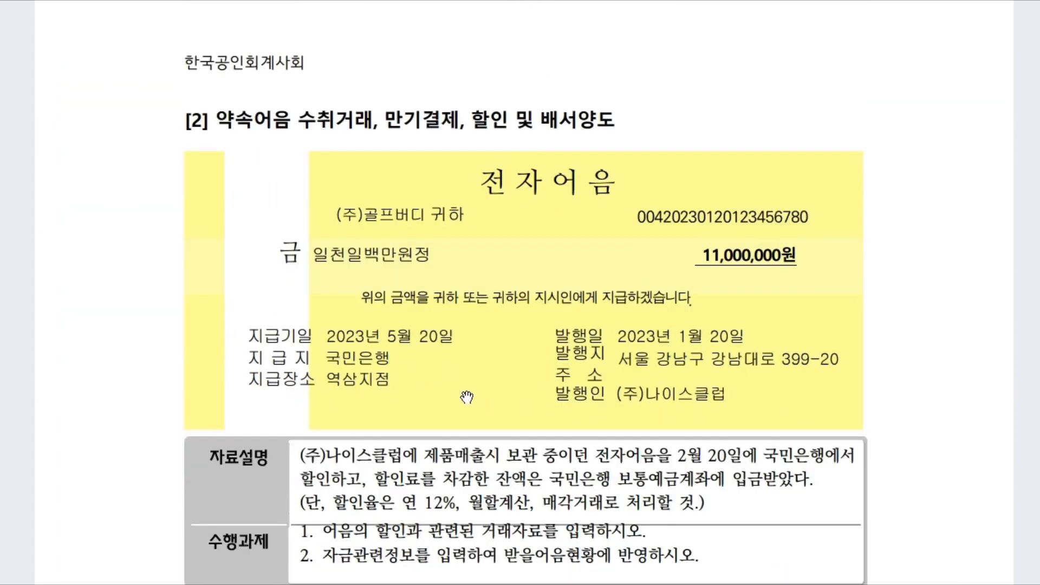
scroll(467, 398, down, 3)
scroll(467, 398, up, 1)
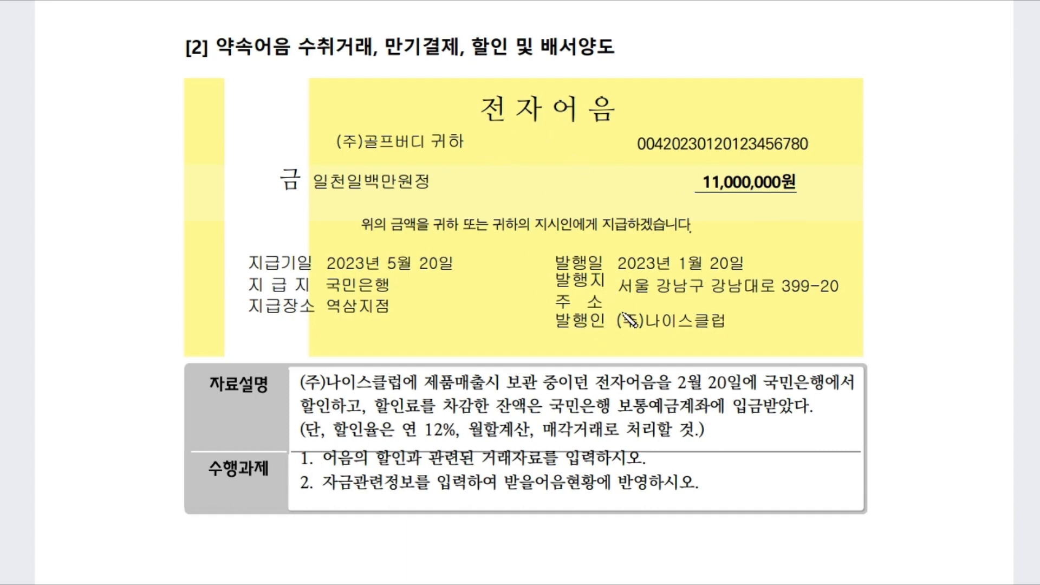
drag(671, 390, 750, 389)
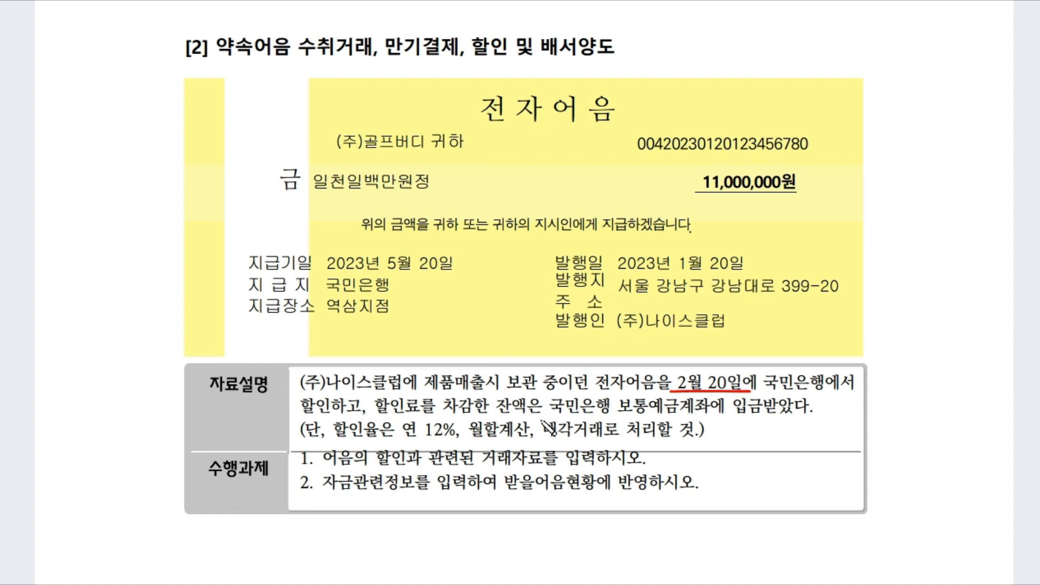
drag(299, 413, 331, 412)
drag(550, 413, 713, 410)
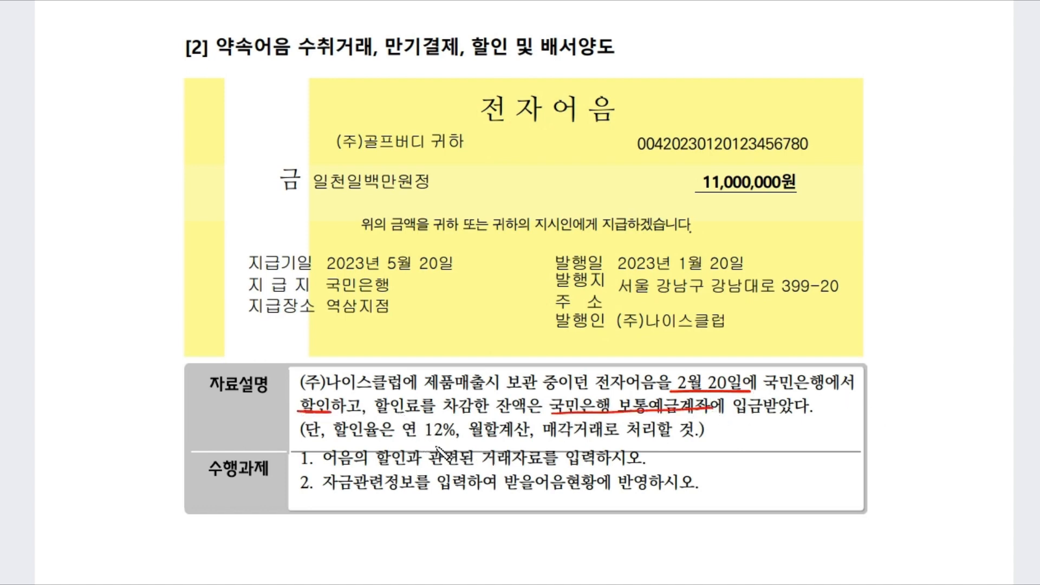
drag(406, 438, 620, 437)
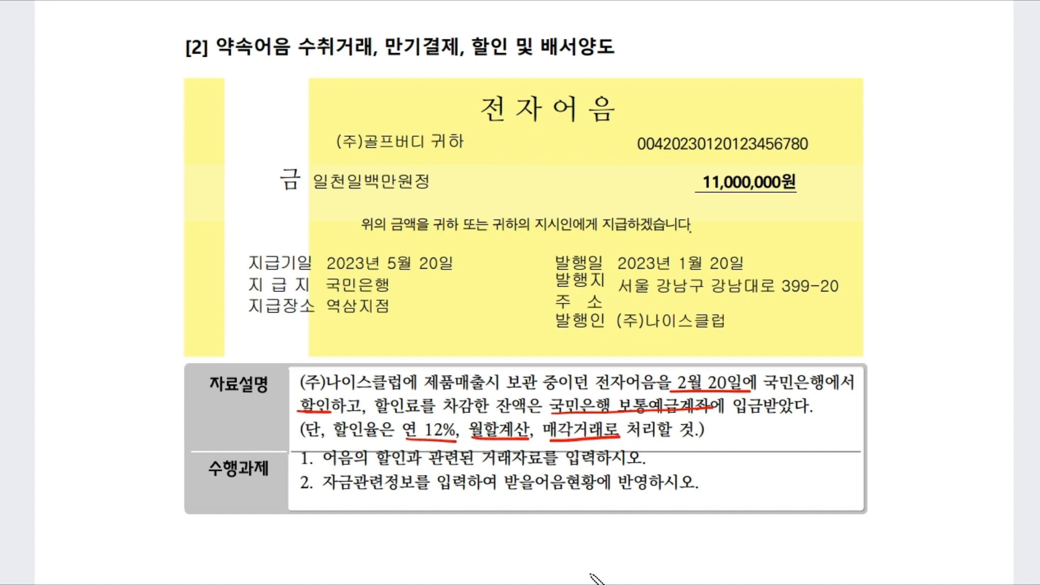
Step: Circle the 11,000,000원 face amount, annotate it ×12% ÷12, and link 2월 20일 to the 5월 20일 maturity
drag(813, 197, 769, 209)
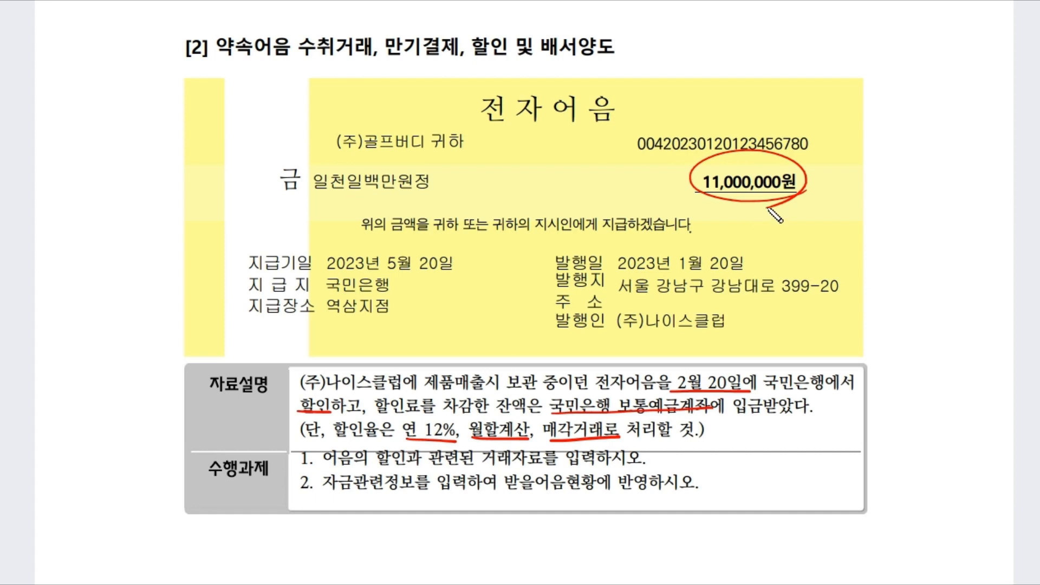
mouse_move(823, 178)
mouse_down()
mouse_move(832, 170)
mouse_move(814, 189)
mouse_up()
mouse_move(814, 169)
mouse_down()
mouse_move(834, 196)
mouse_move(847, 187)
mouse_up()
drag(849, 172, 858, 182)
drag(858, 167, 859, 198)
mouse_move(869, 189)
mouse_down()
mouse_move(871, 198)
mouse_move(974, 180)
mouse_move(925, 215)
mouse_move(944, 212)
mouse_move(950, 196)
mouse_up()
drag(942, 208, 955, 207)
drag(947, 209, 947, 218)
drag(956, 192, 959, 222)
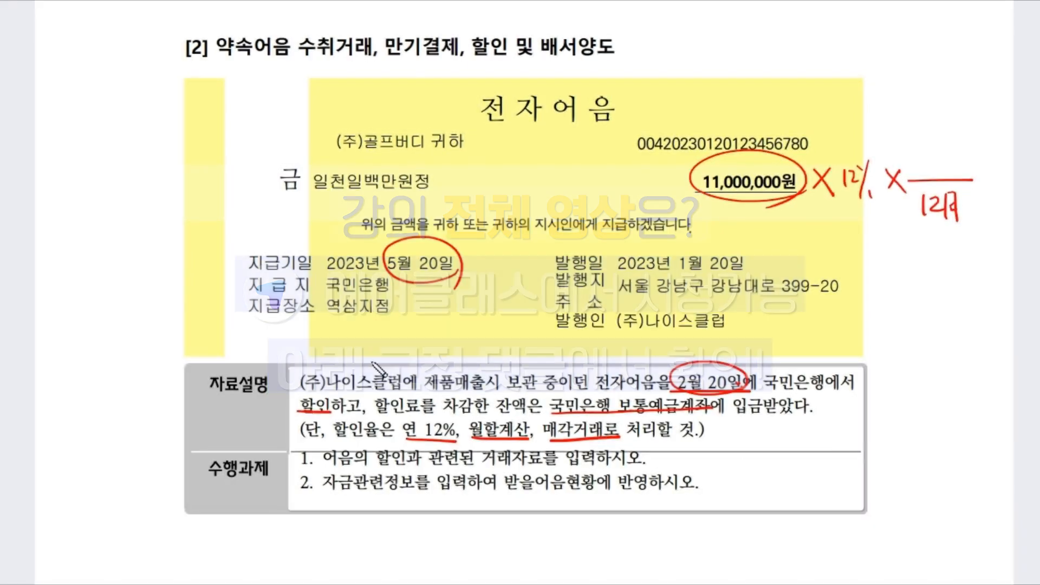
mouse_move(681, 375)
mouse_down()
mouse_move(529, 332)
mouse_move(531, 295)
mouse_move(440, 276)
mouse_up()
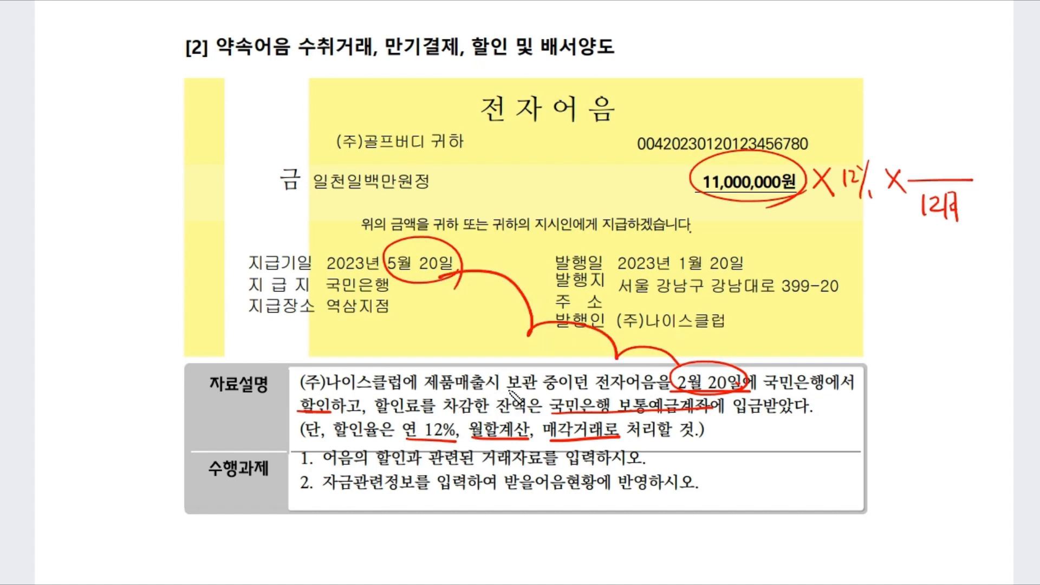
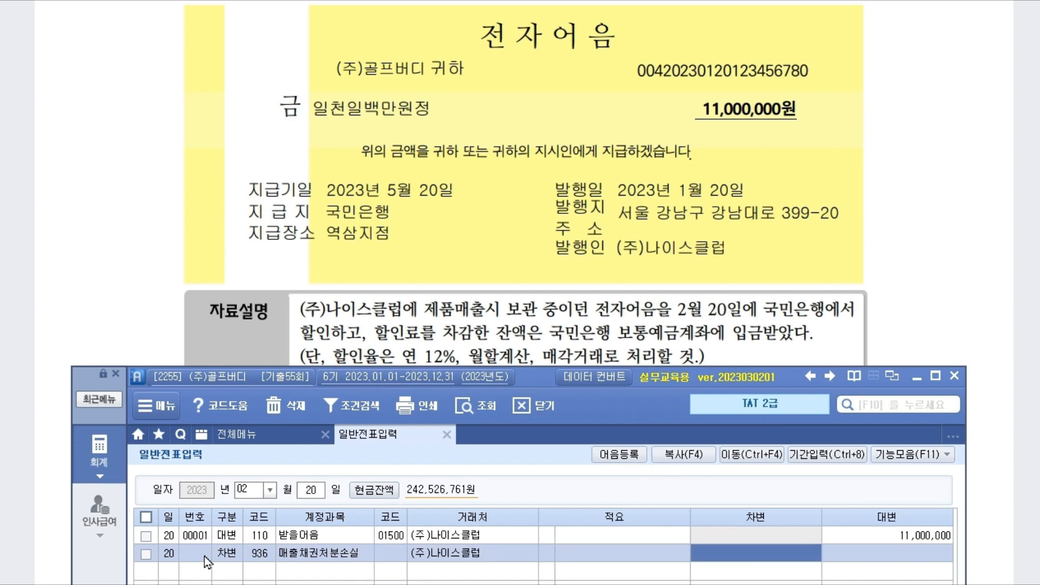
Step: Enter the 330,000 매출채권처분손실 debit and the 10,670,000 보통예금 (98000) debit lines
text(330,000)
key(Return)
text(3103)
key(Return)
text(98000)
key(Return)
key(Return)
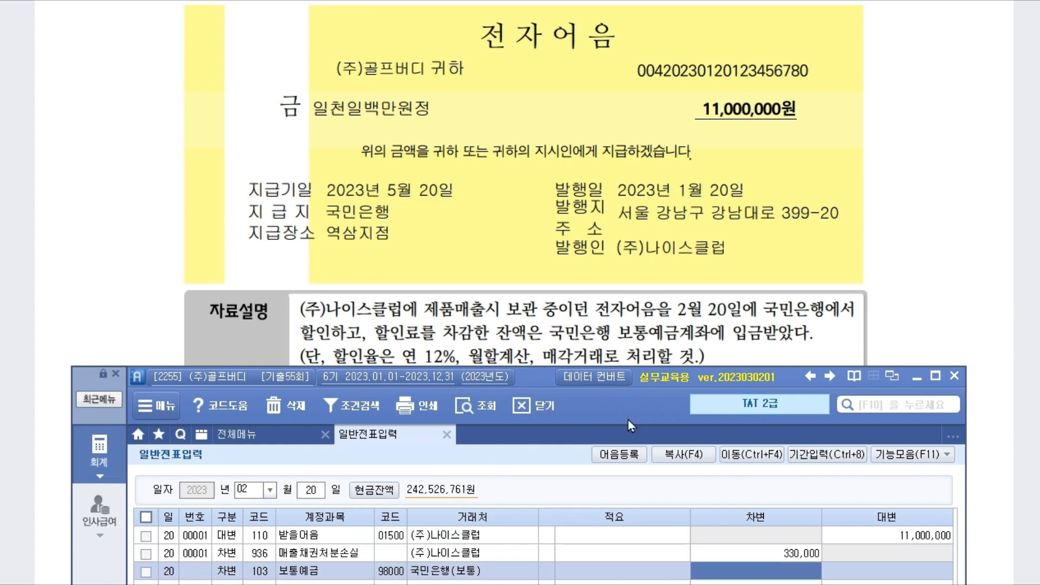
text(1)
text(0,670,000)
key(Return)
Step: Reposition the window and open note details for the 받을어음 line
drag(528, 373, 497, 76)
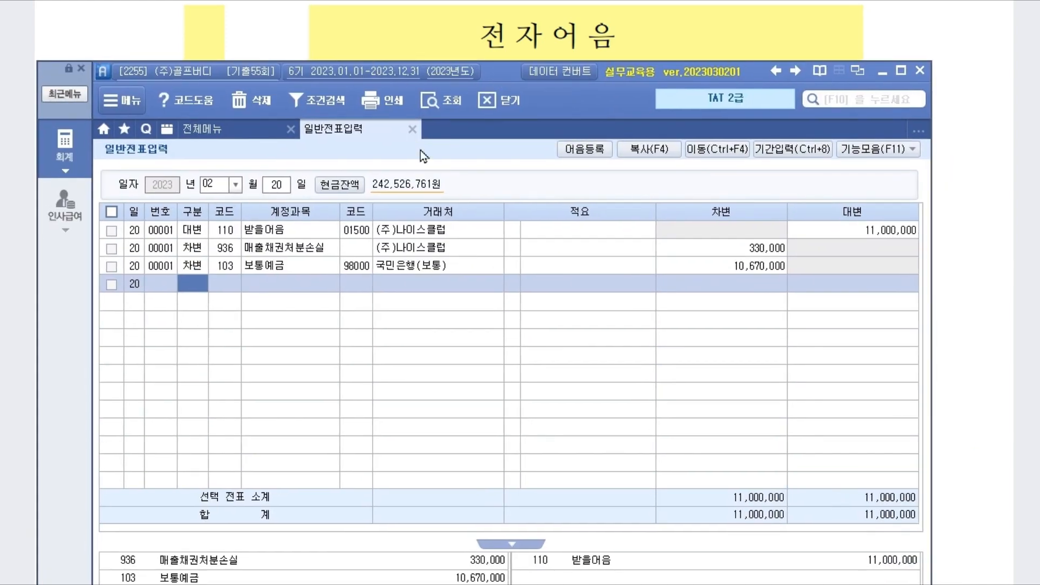
click(274, 234)
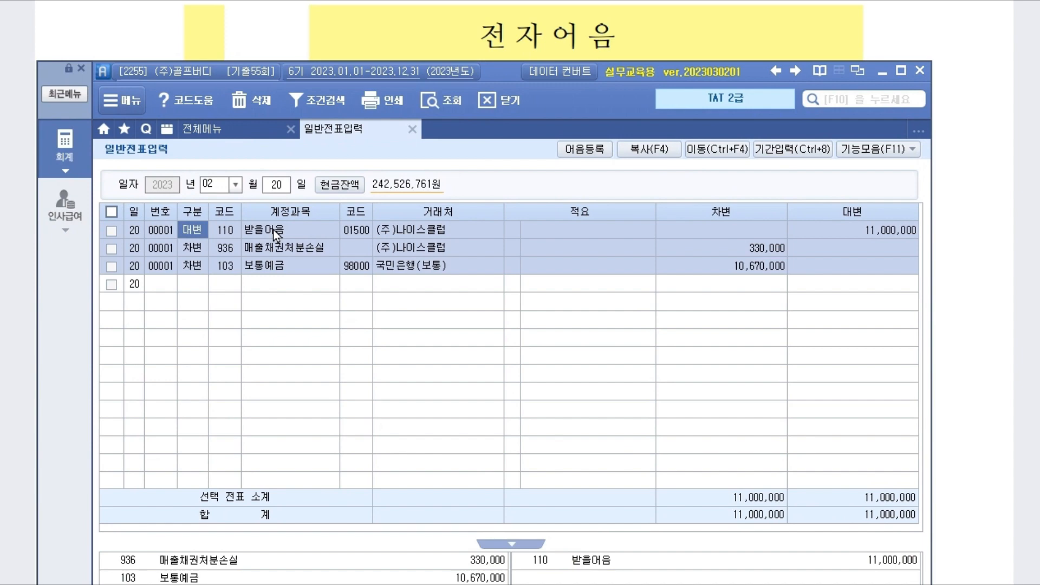
click(273, 230)
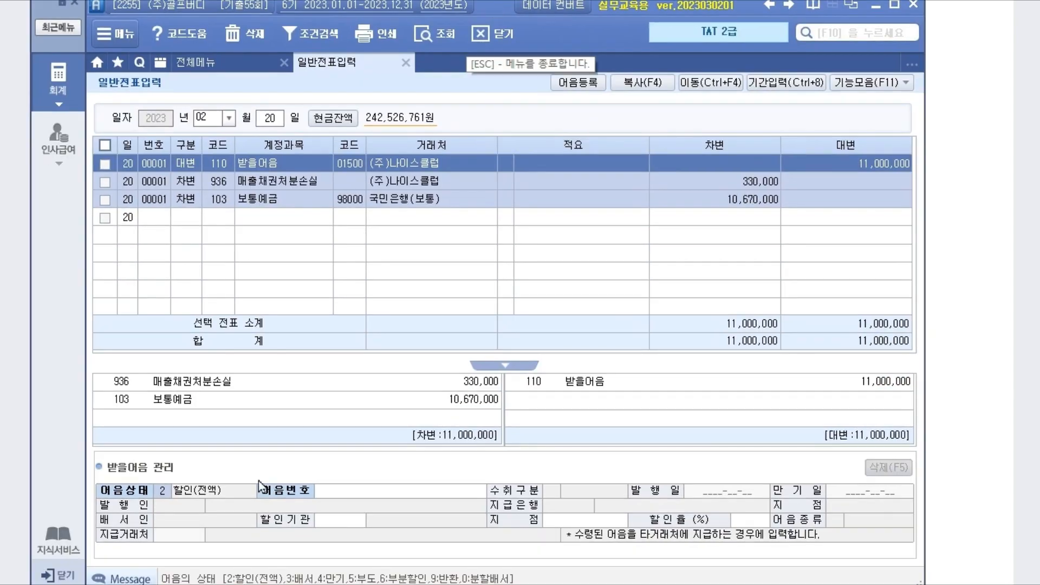
Step: Link the 11,000,000 (주)나이스클럽 note, with 국민은행(보통) as discounting bank at 12%
click(381, 492)
key(F2)
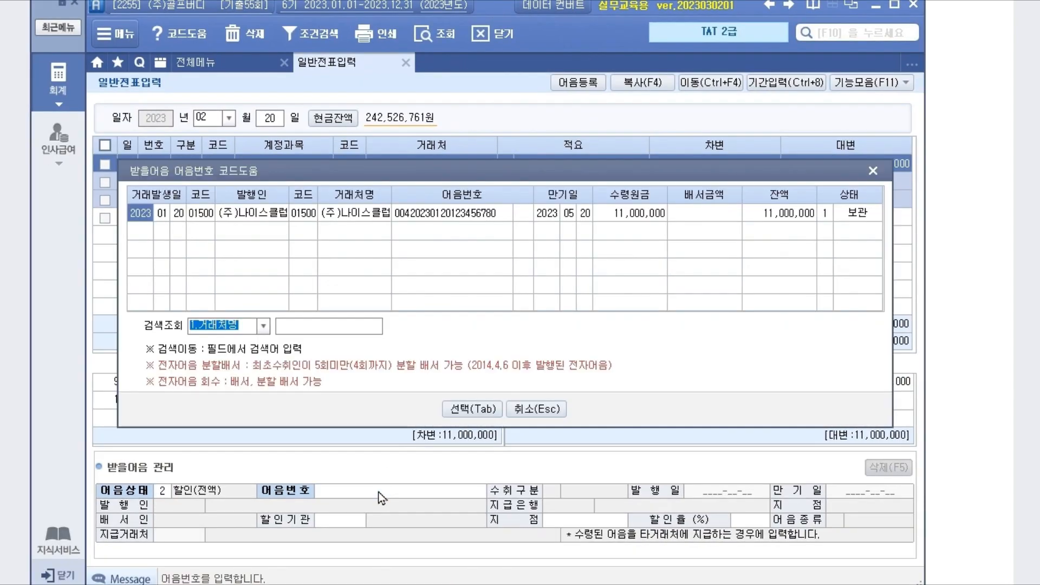
click(623, 214)
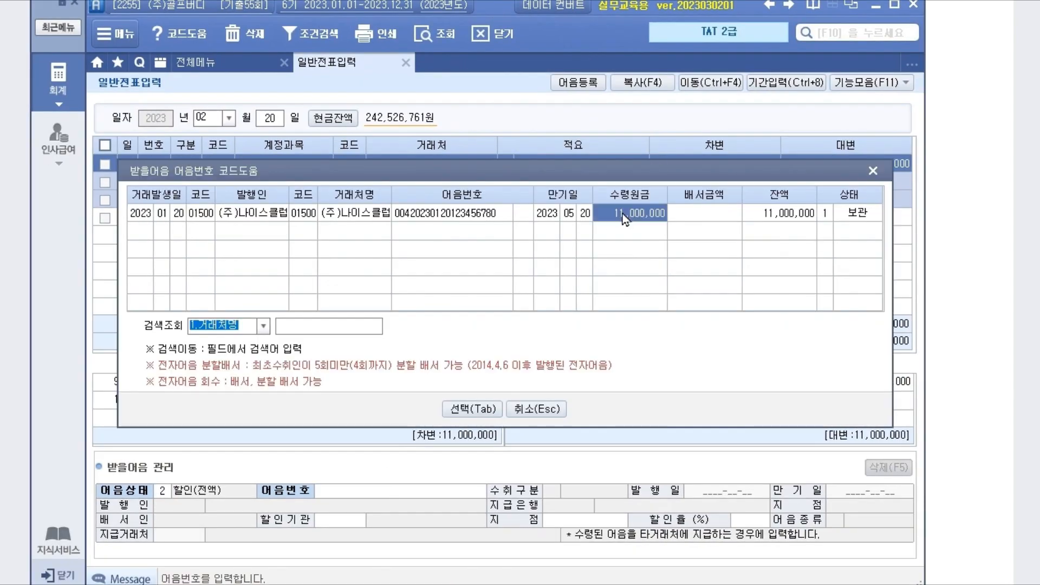
click(495, 412)
click(332, 518)
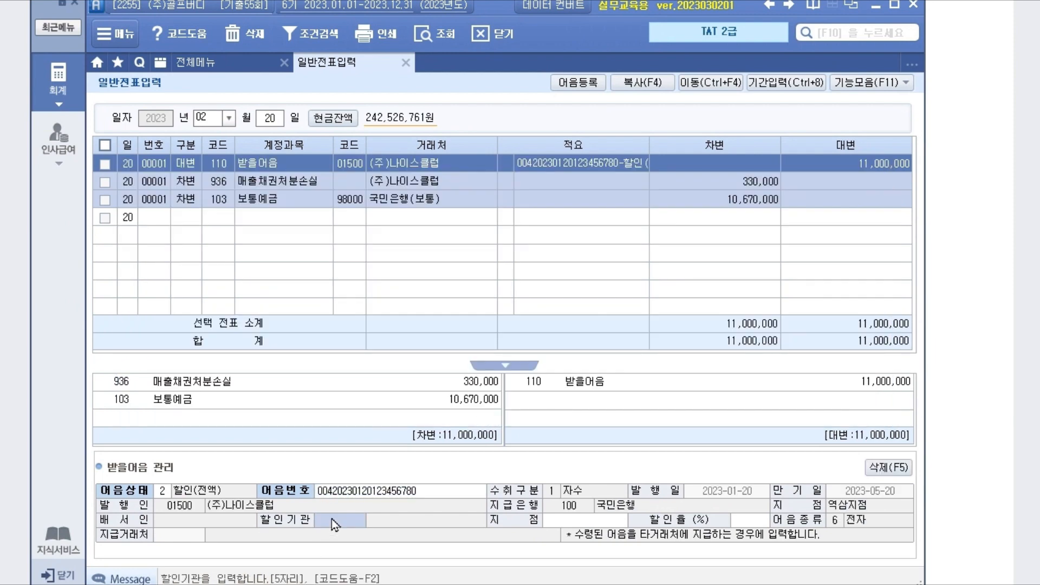
key(F2)
key(Return)
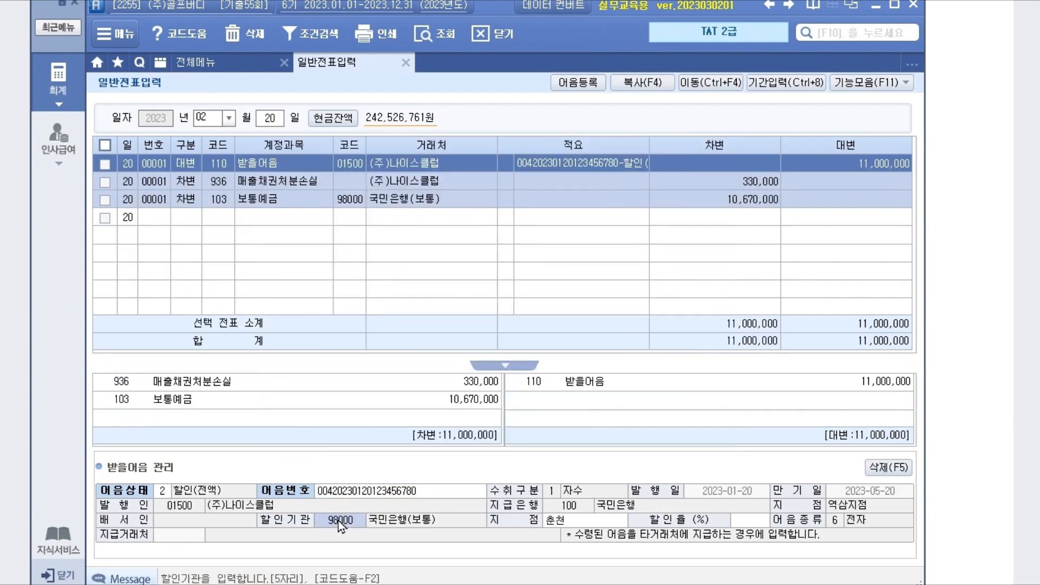
key(Return)
key(Return)
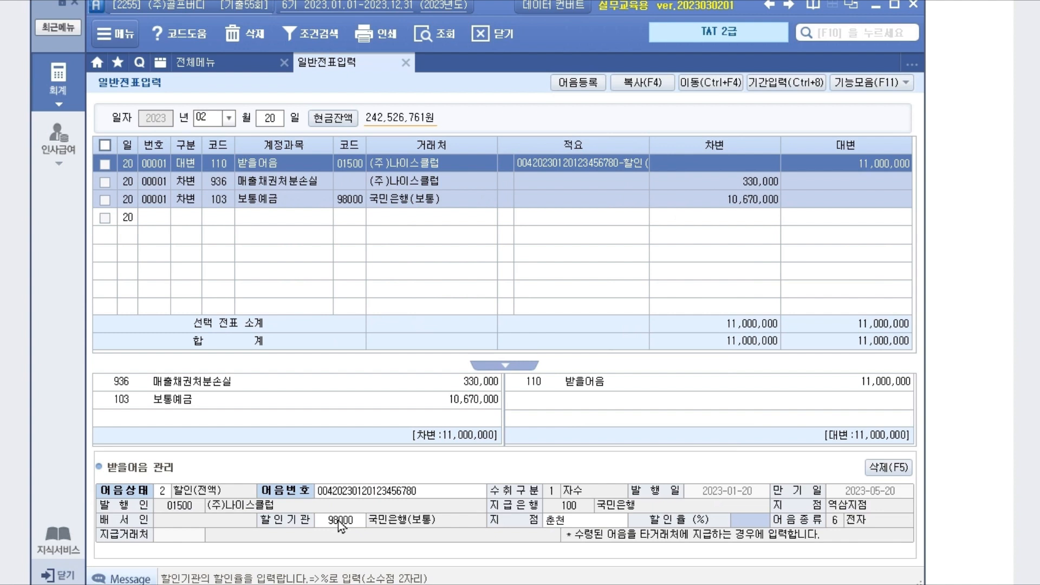
text(12)
key(Return)
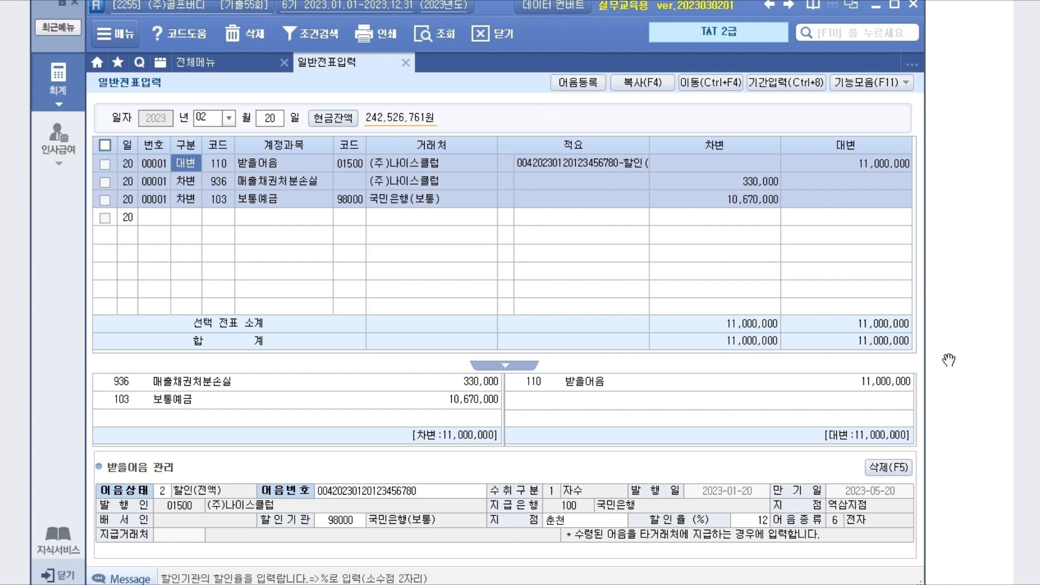
click(969, 420)
scroll(302, 365, down, 10)
Step: Read the 704,000원 deposit problem, then bring 일반전표입력 back, lowered beneath the receipt
scroll(333, 345, down, 10)
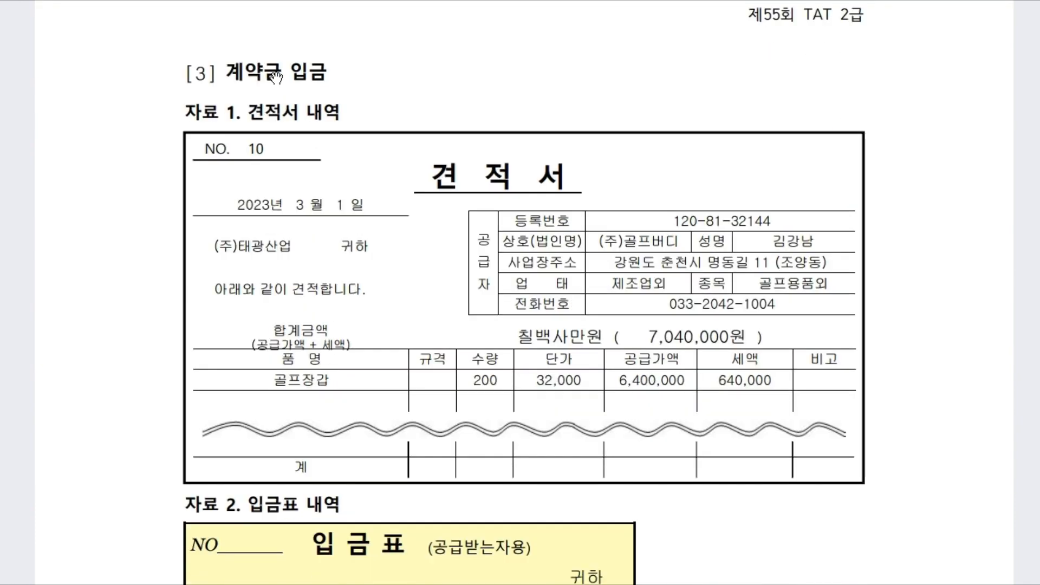
scroll(276, 77, down, 1)
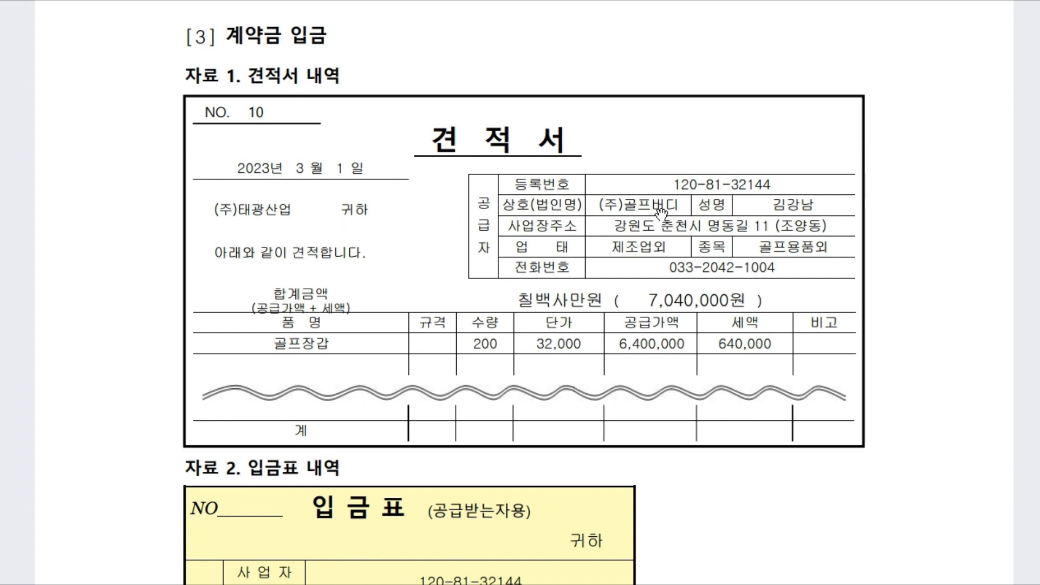
scroll(660, 219, down, 2)
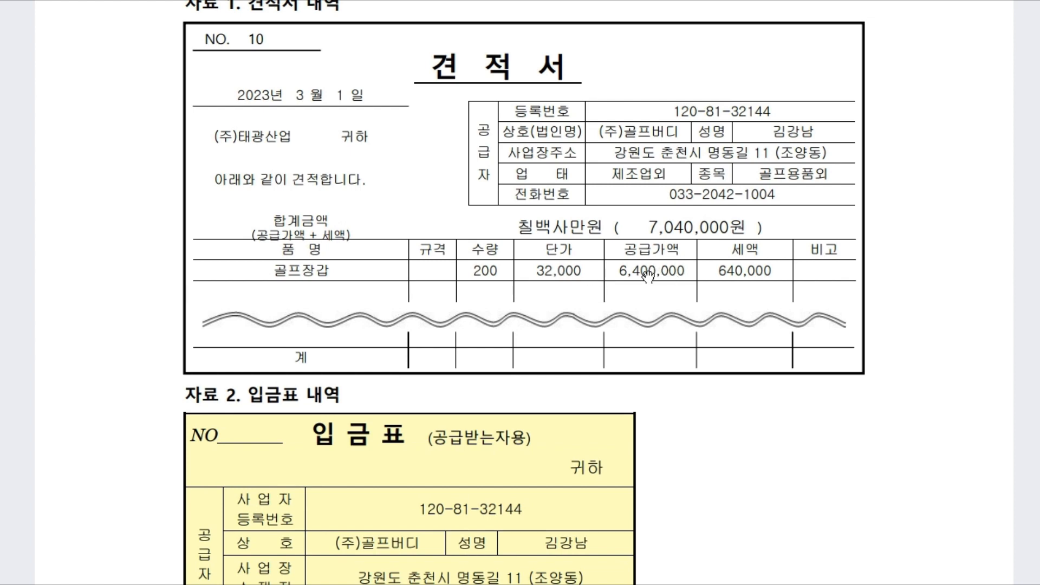
scroll(778, 289, down, 6)
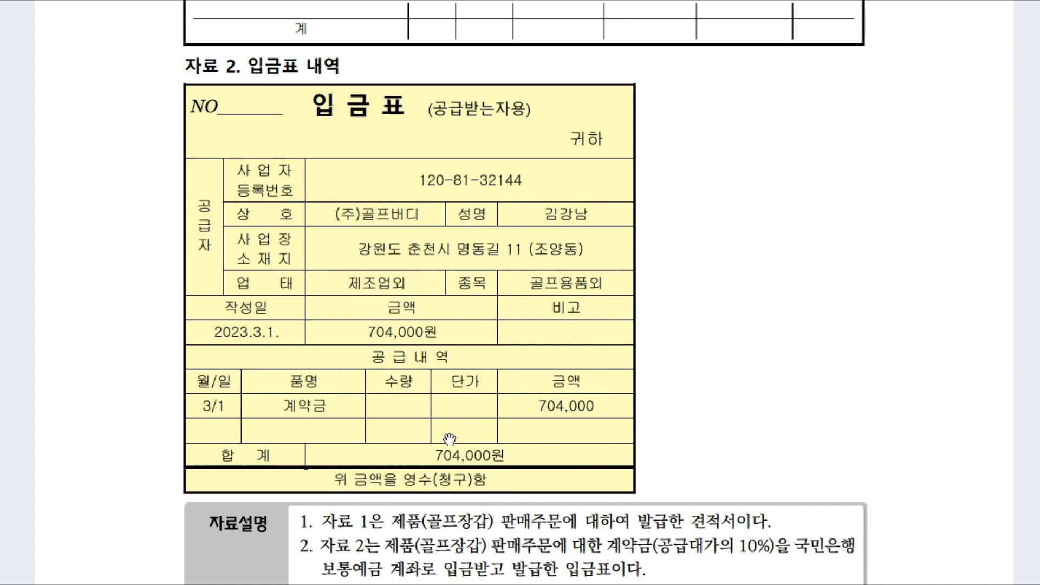
scroll(449, 439, down, 1)
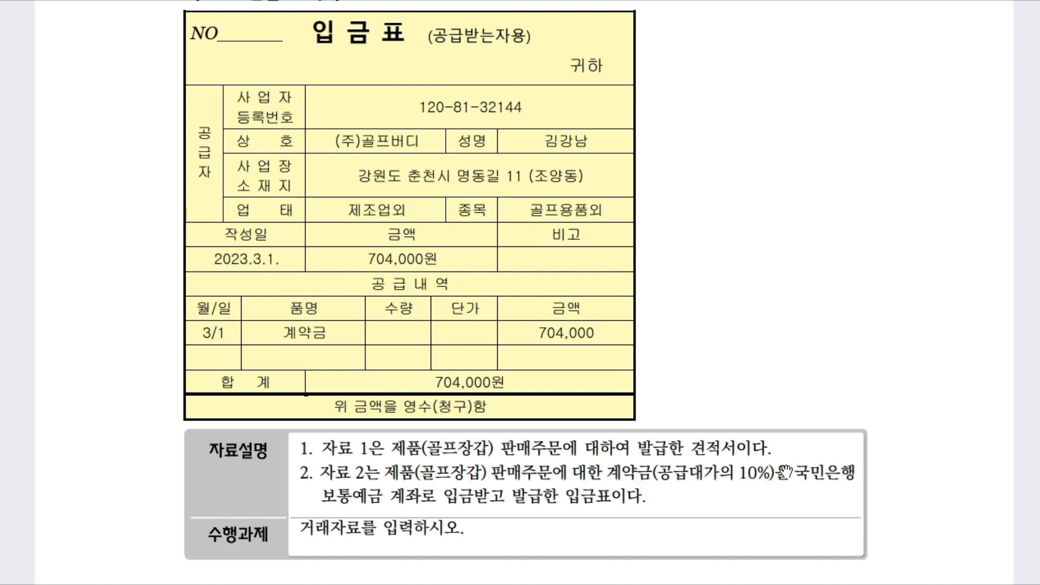
scroll(786, 470, up, 5)
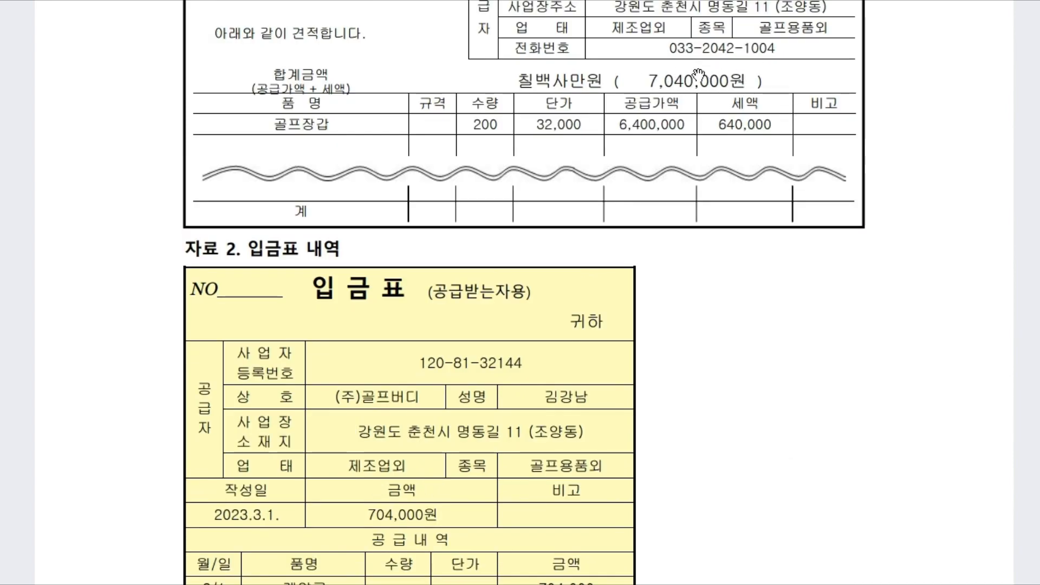
scroll(750, 412, down, 4)
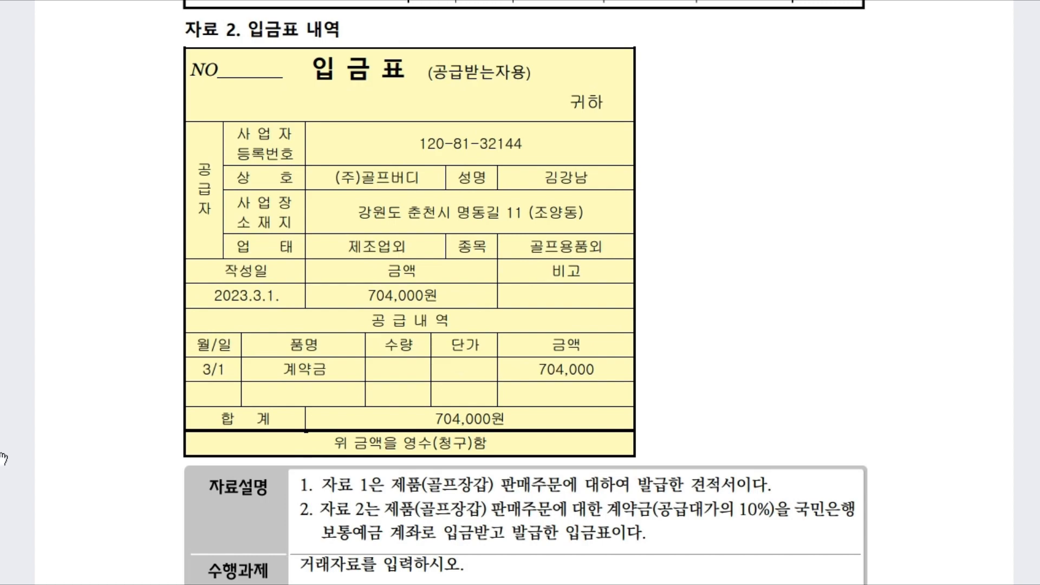
scroll(517, 428, up, 10)
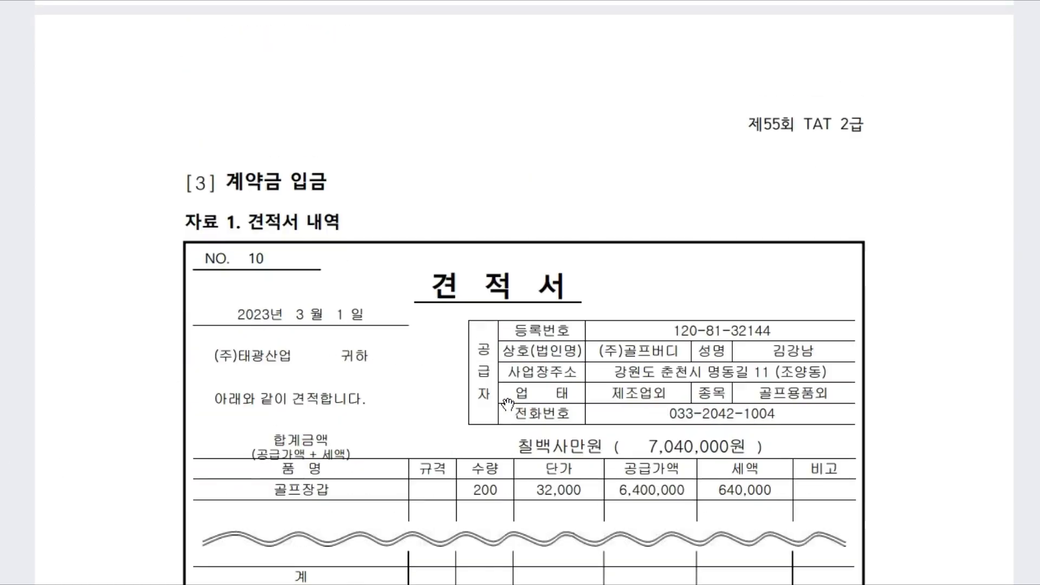
scroll(542, 432, down, 10)
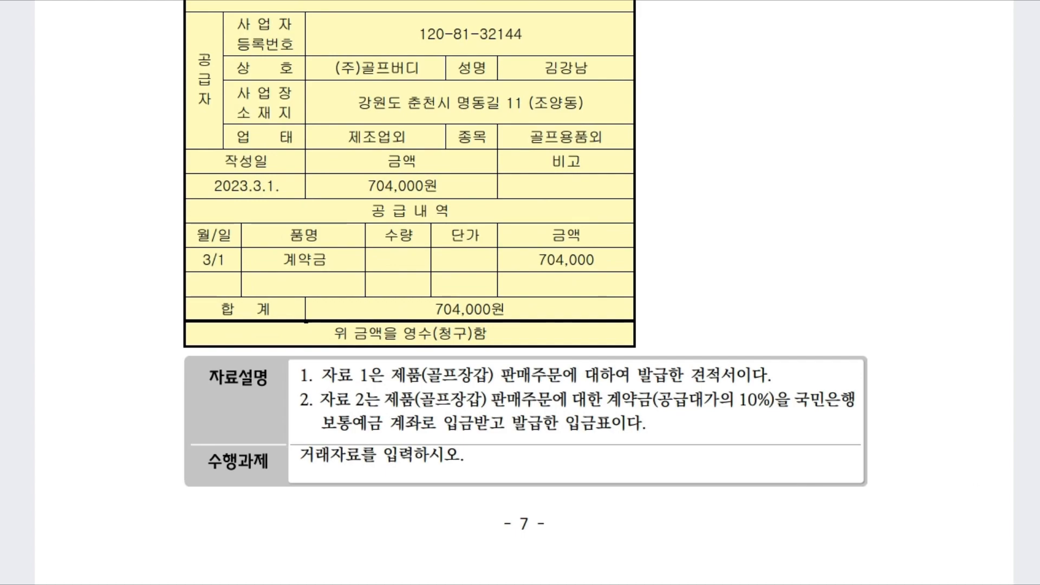
key(alt+Tab)
key(alt+Tab)
scroll(787, 485, down, 3)
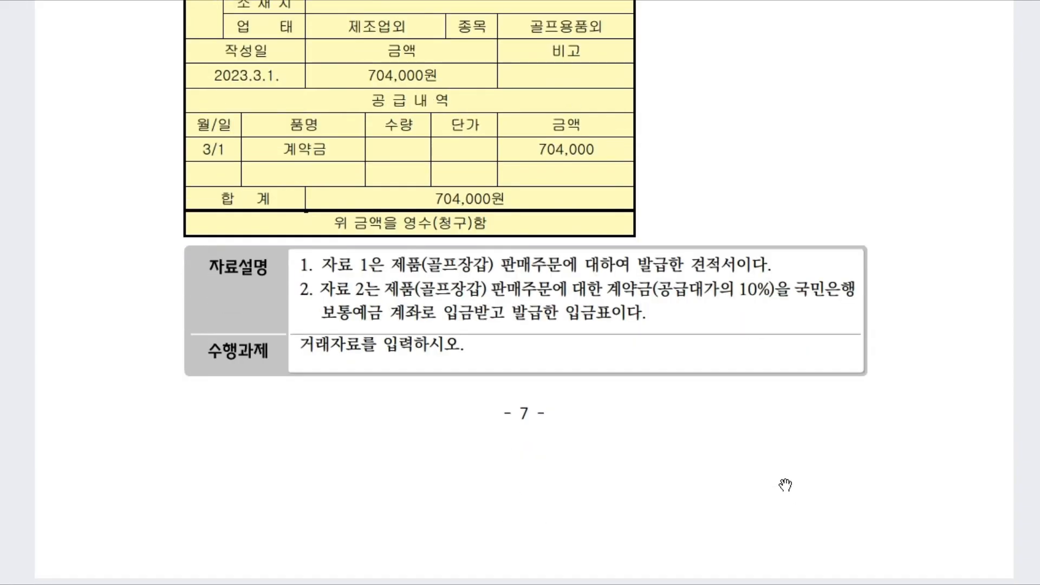
scroll(781, 473, up, 5)
scroll(781, 472, up, 1)
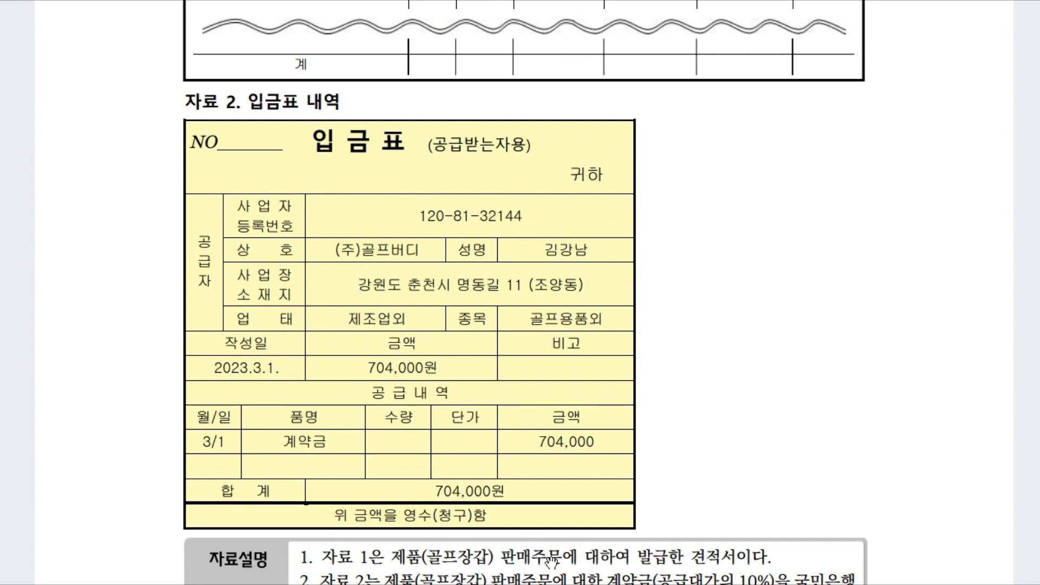
scroll(534, 342, up, 8)
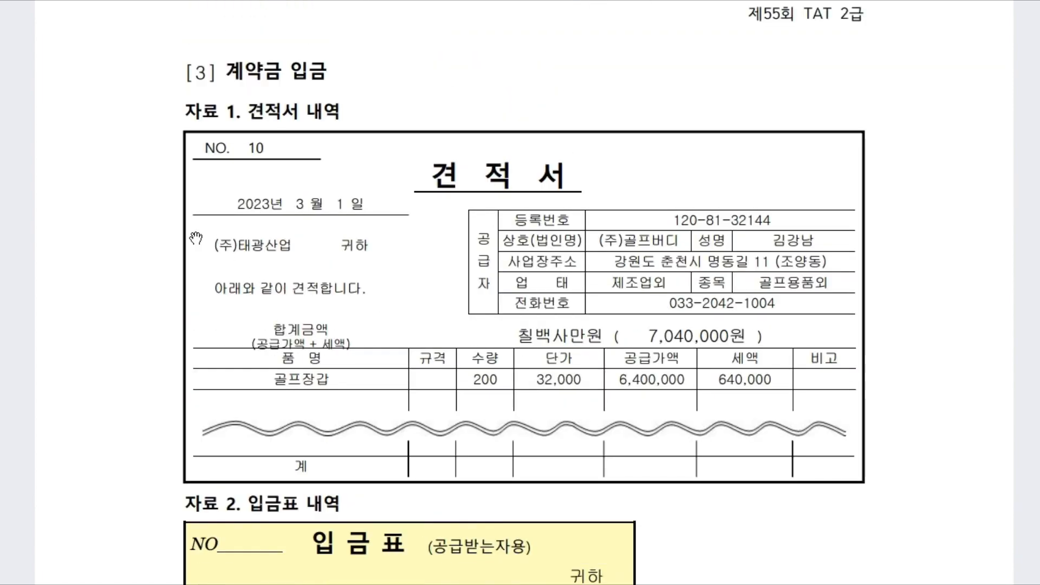
scroll(591, 421, down, 15)
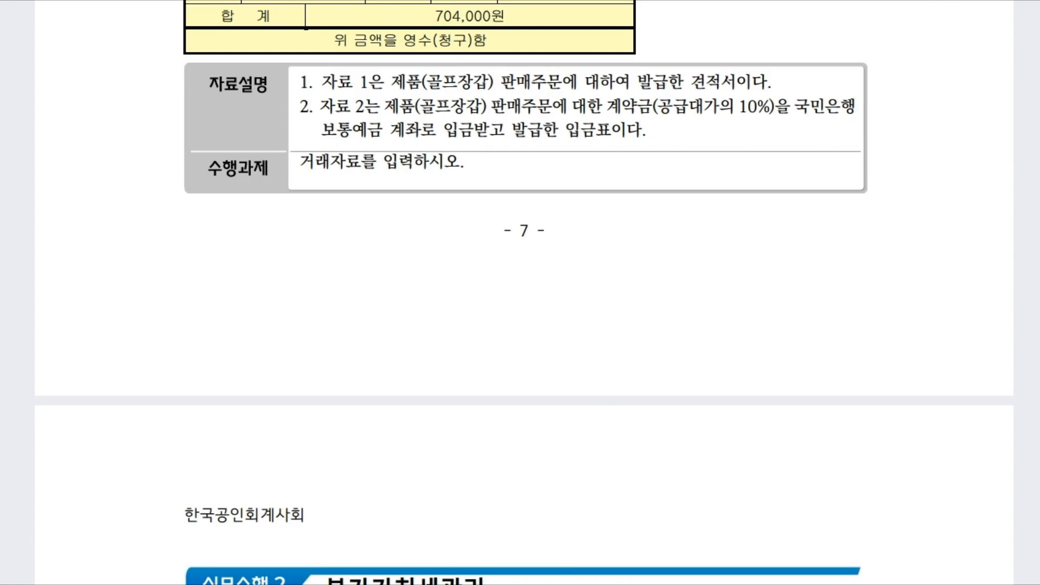
key(alt+Tab)
drag(495, 16, 531, 213)
Step: Start a 03/01 voucher with a 103 보통예금 (98000 국민은행(보통)) debit of 704,000
click(253, 331)
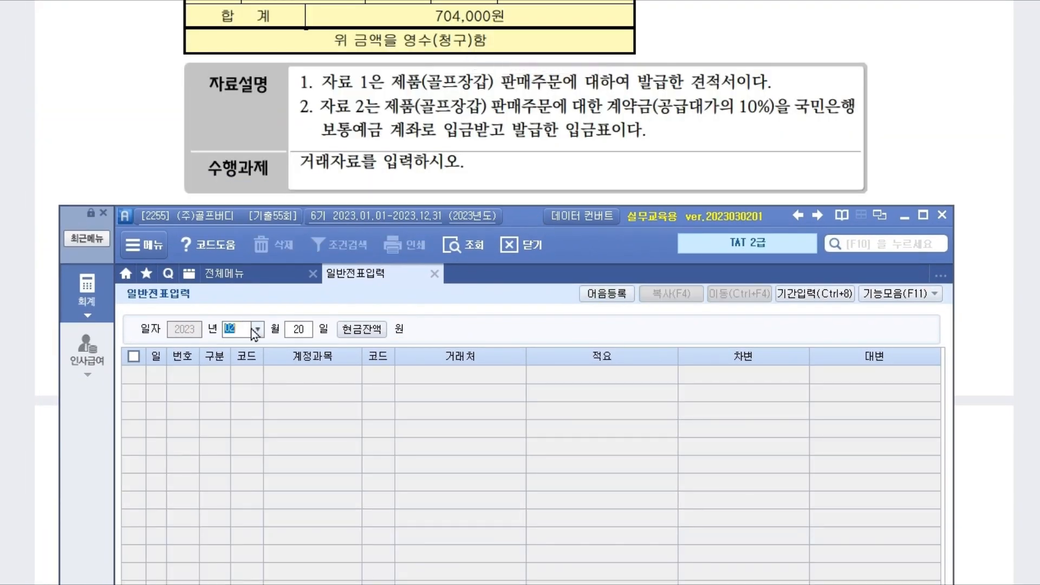
key(Return)
text(1)
key(Return)
scroll(309, 128, up, 3)
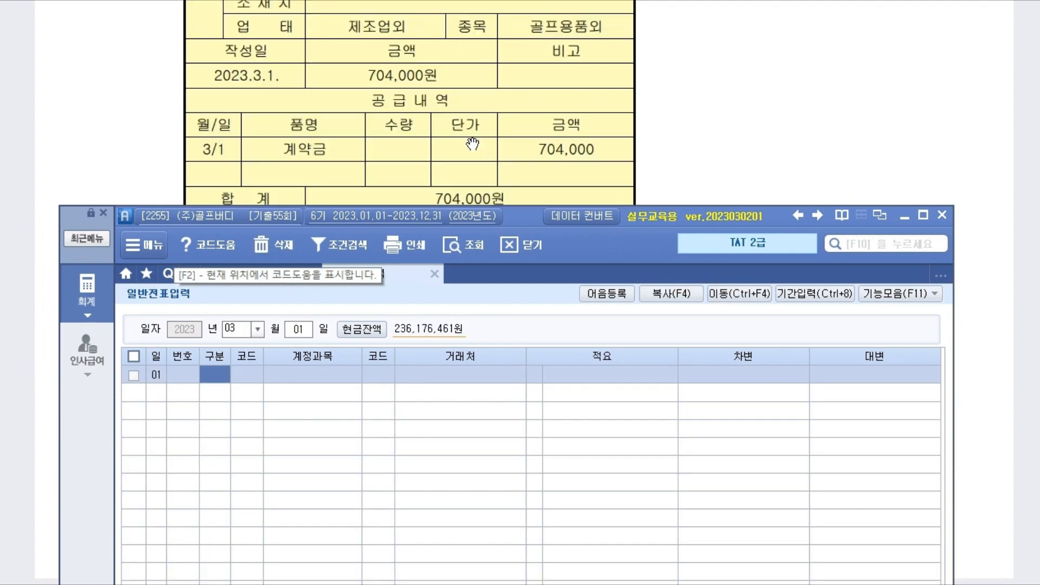
scroll(309, 128, down, 4)
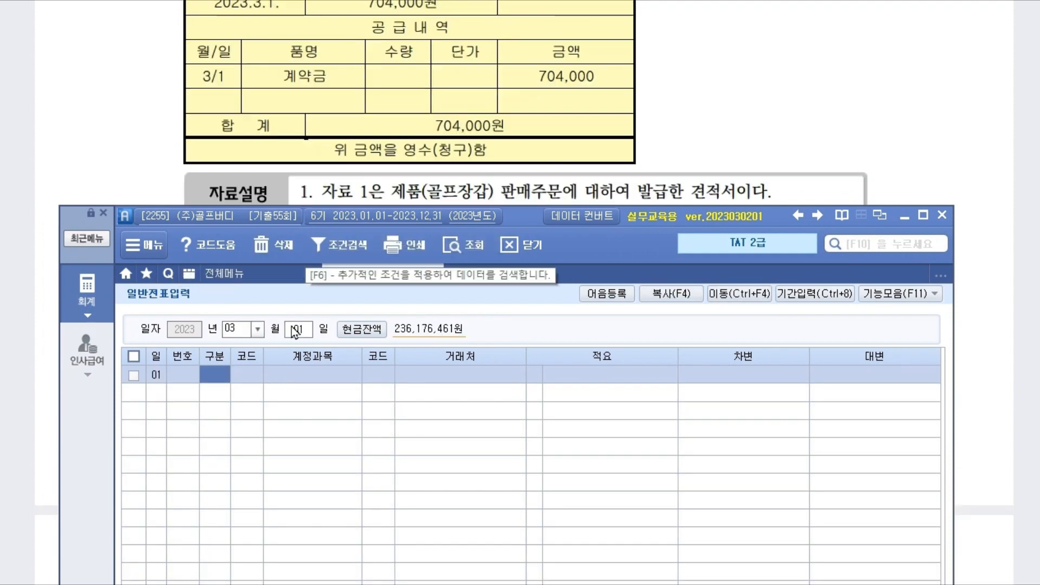
text(3)
key(Return)
text(103)
key(Return)
text(98000)
key(Return)
key(Return)
key(Return)
text(7)
Step: Credit 259 선수금 704,000 to (주)태광산업
key(Return)
text(4)
key(Return)
text(259)
key(Return)
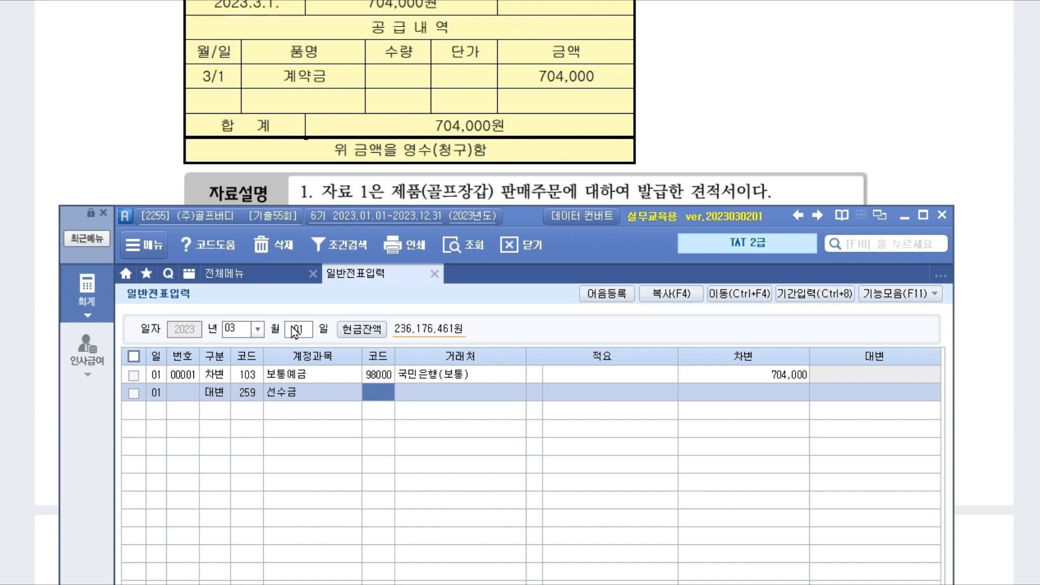
key(F2)
text(태광)
key(Return)
key(Return)
key(Return)
key(Return)
text(704,000)
key(Return)
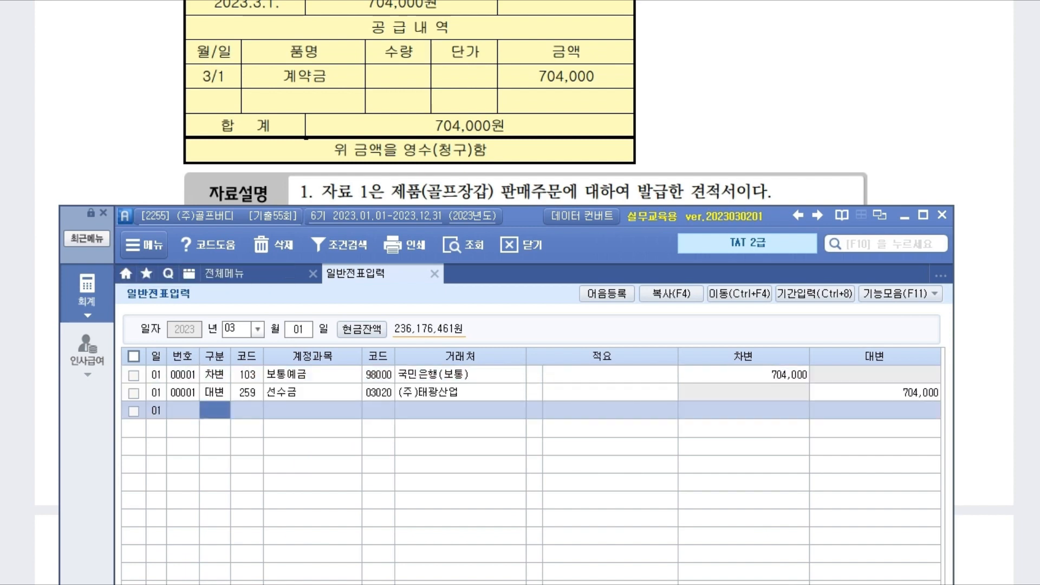
click(947, 163)
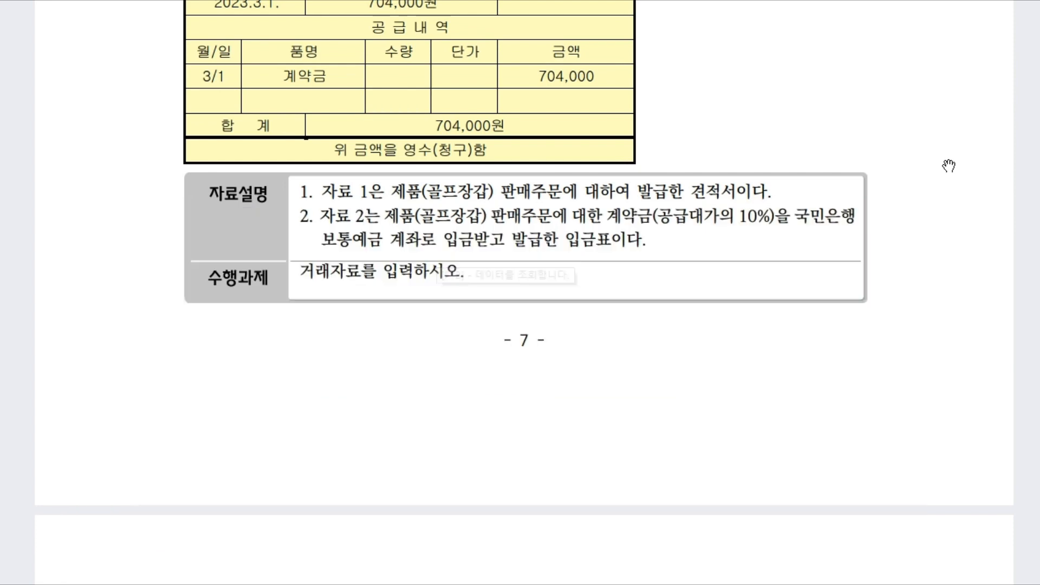
Step: Scroll the exam to page 8's [1] problem: Apr 30 거래명세서, 380 골프모자, 16,720,000 total
scroll(298, 374, down, 10)
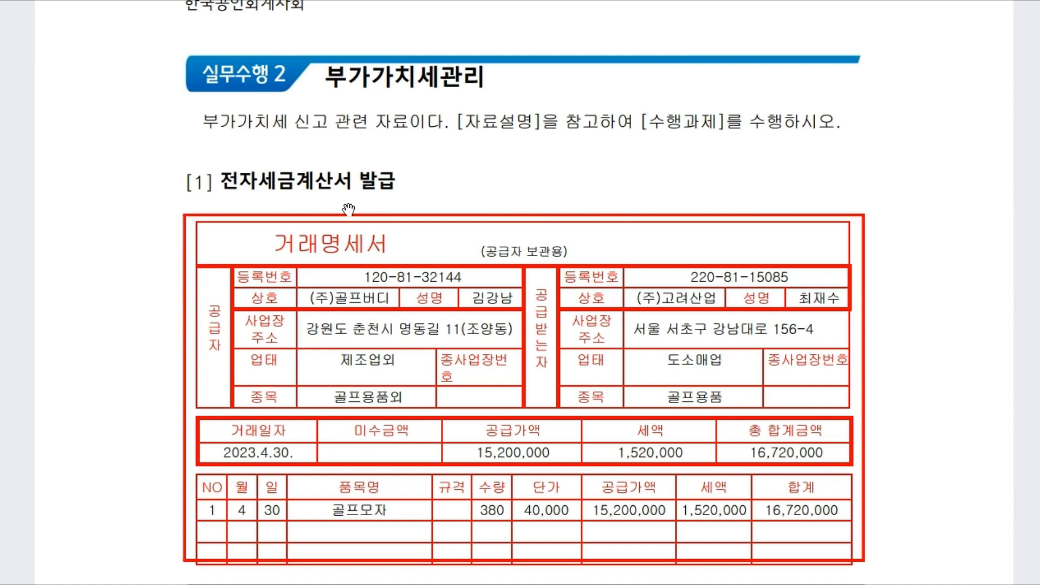
scroll(540, 238, down, 10)
scroll(549, 226, up, 3)
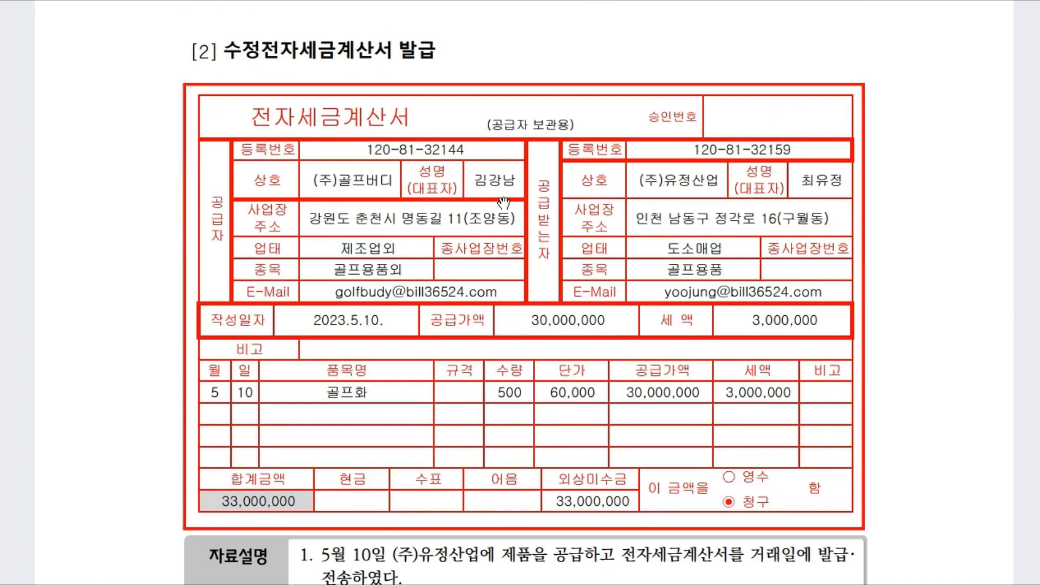
scroll(504, 204, down, 15)
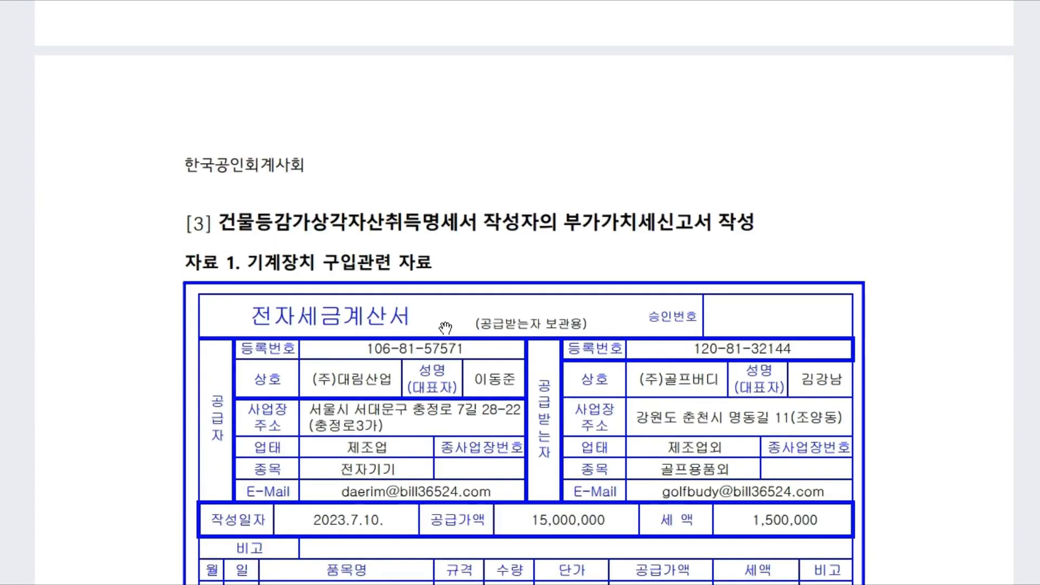
scroll(448, 323, down, 15)
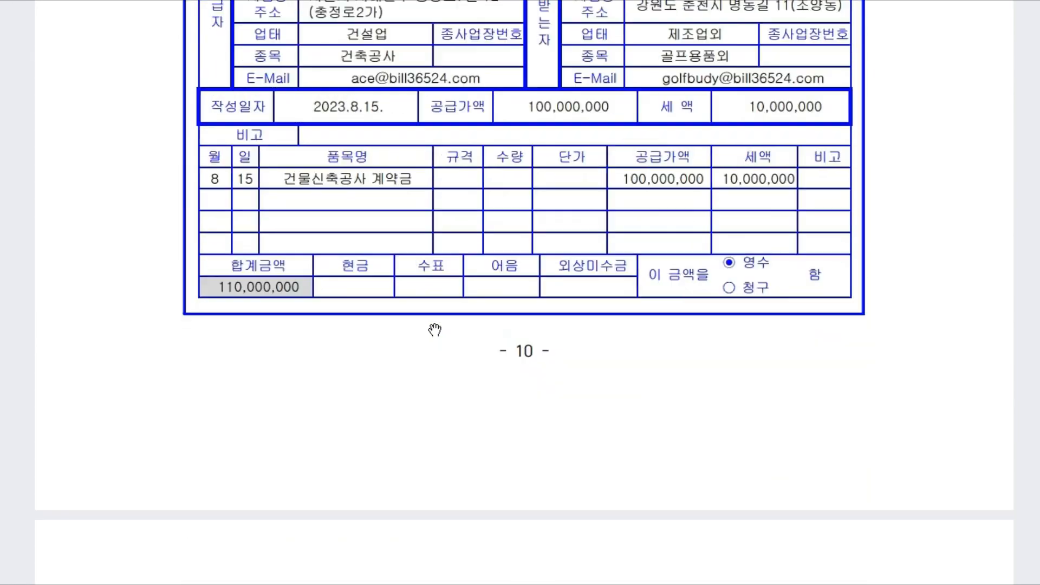
scroll(434, 332, down, 15)
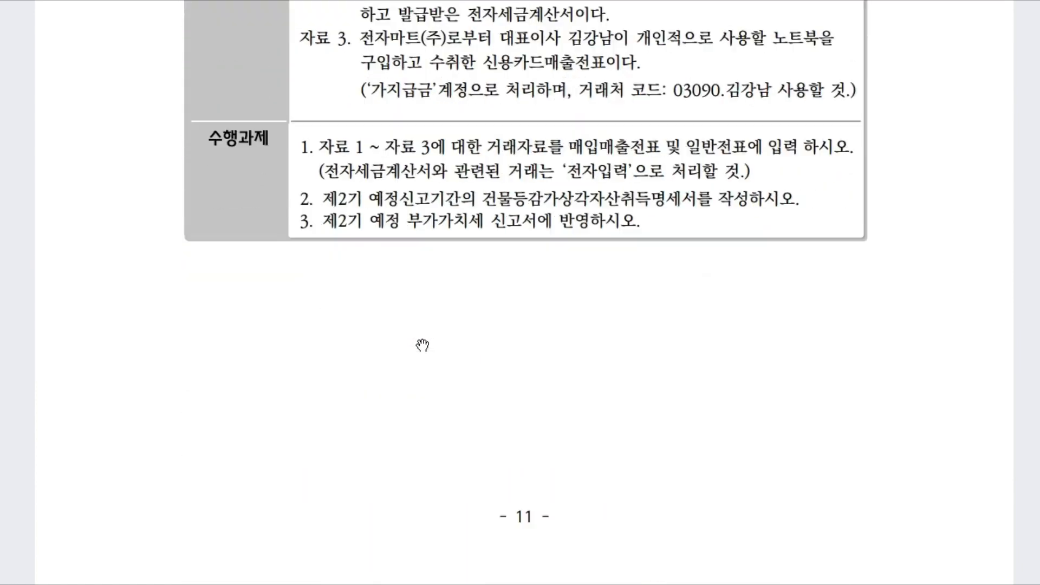
scroll(419, 349, down, 6)
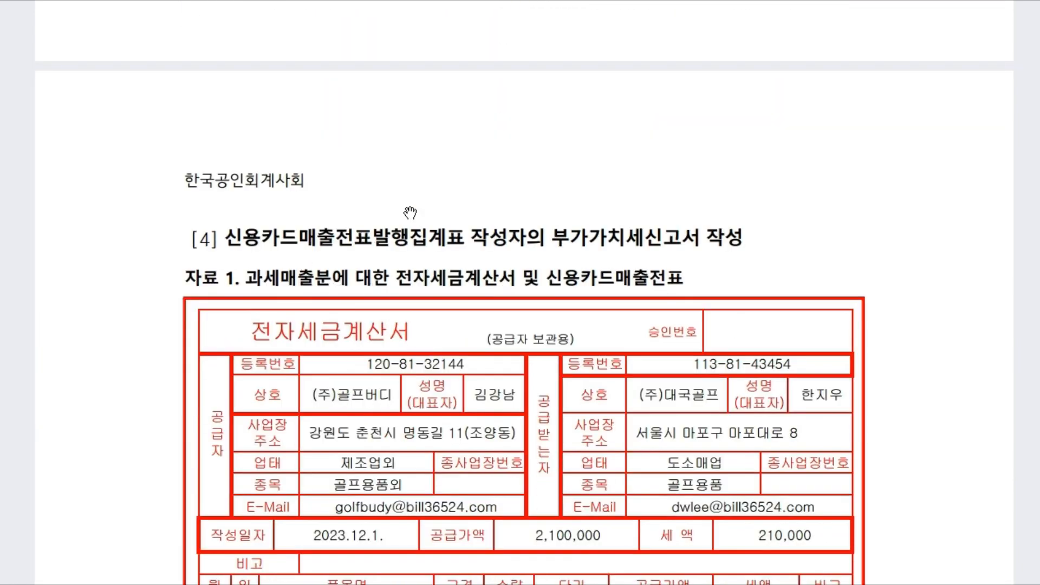
scroll(329, 535, down, 10)
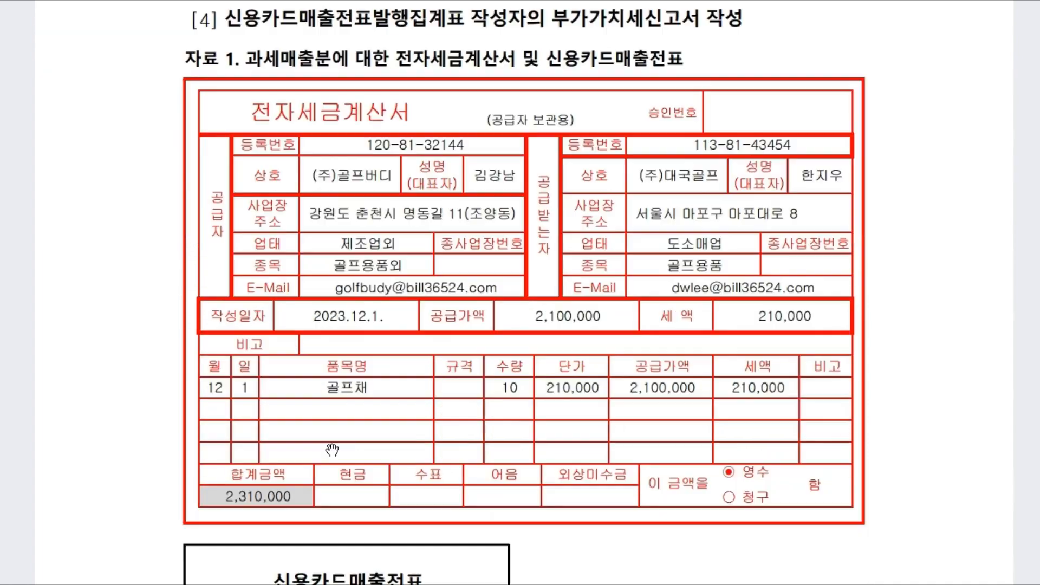
scroll(336, 425, down, 20)
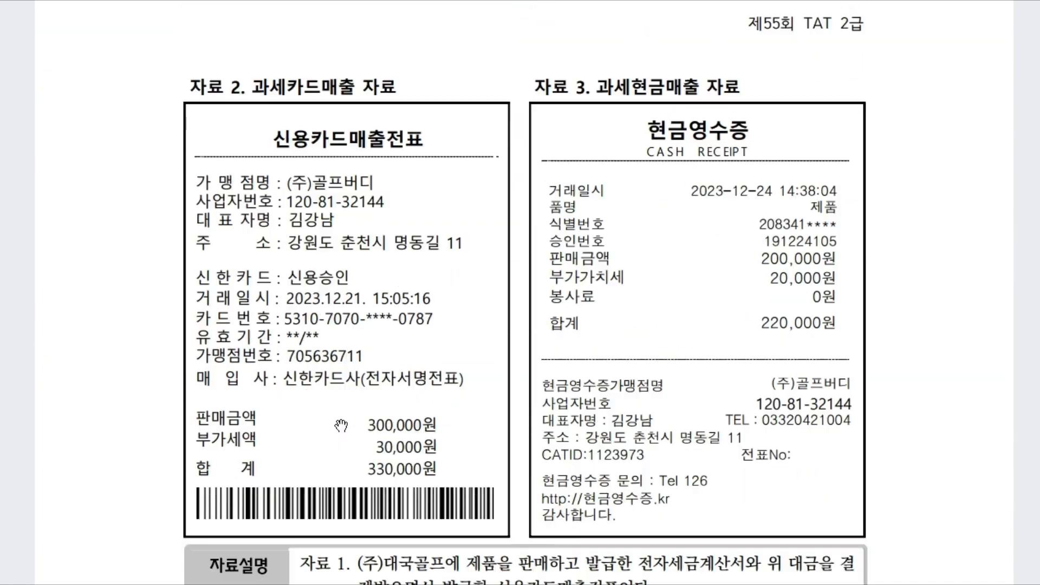
scroll(336, 431, down, 15)
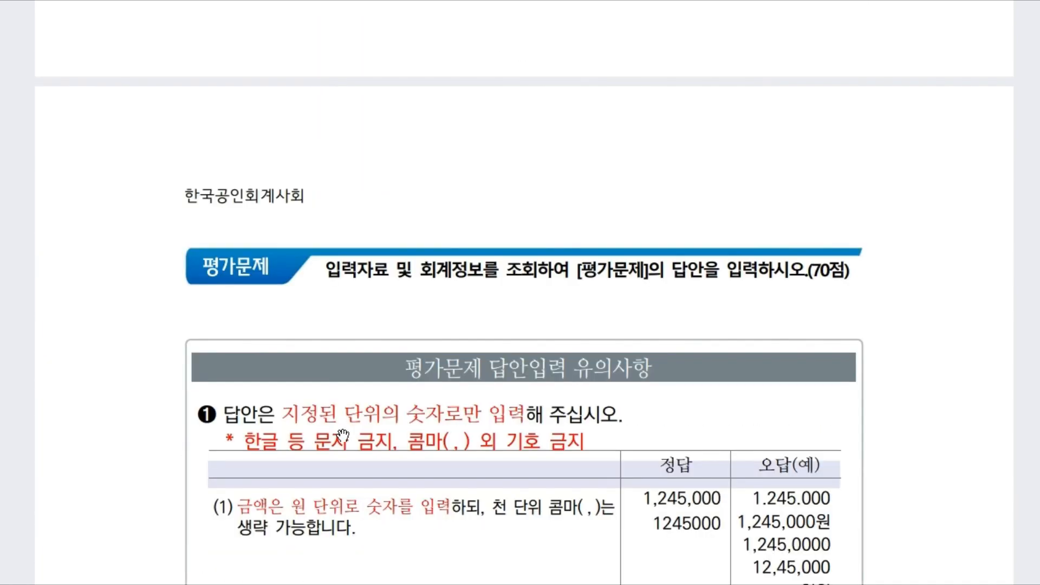
scroll(340, 105, down, 20)
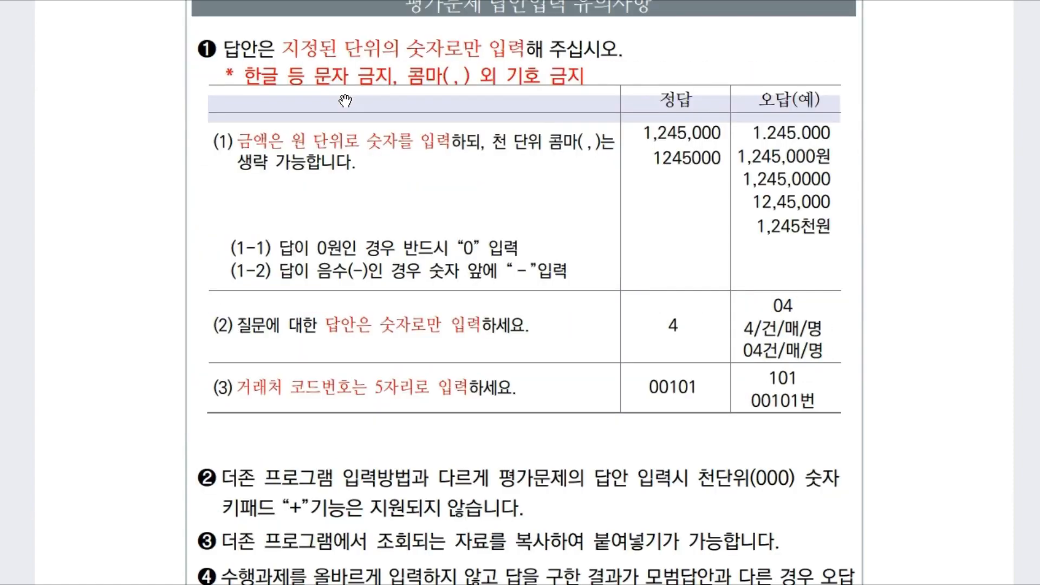
scroll(333, 345, down, 8)
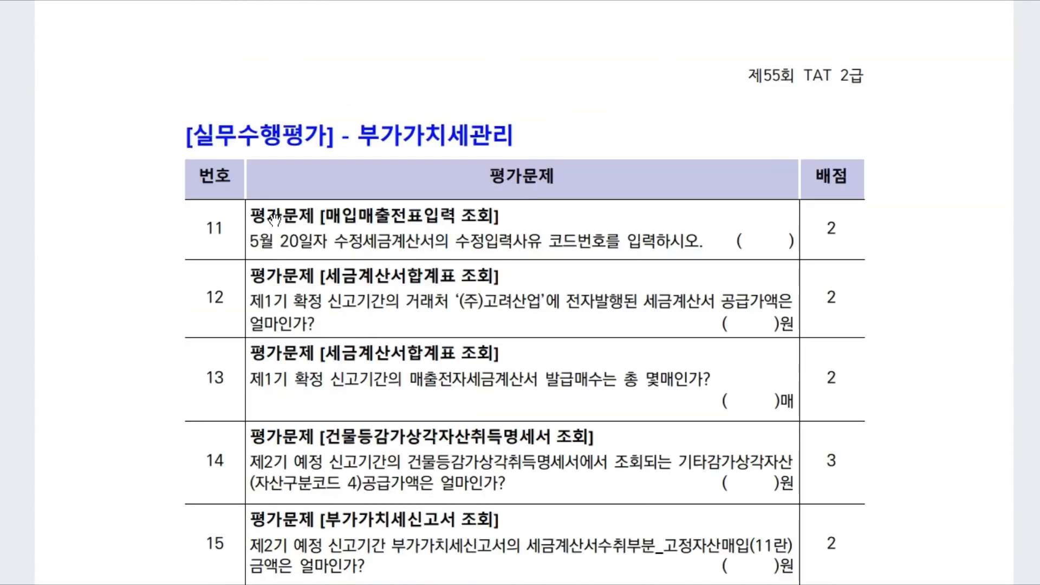
scroll(275, 219, down, 12)
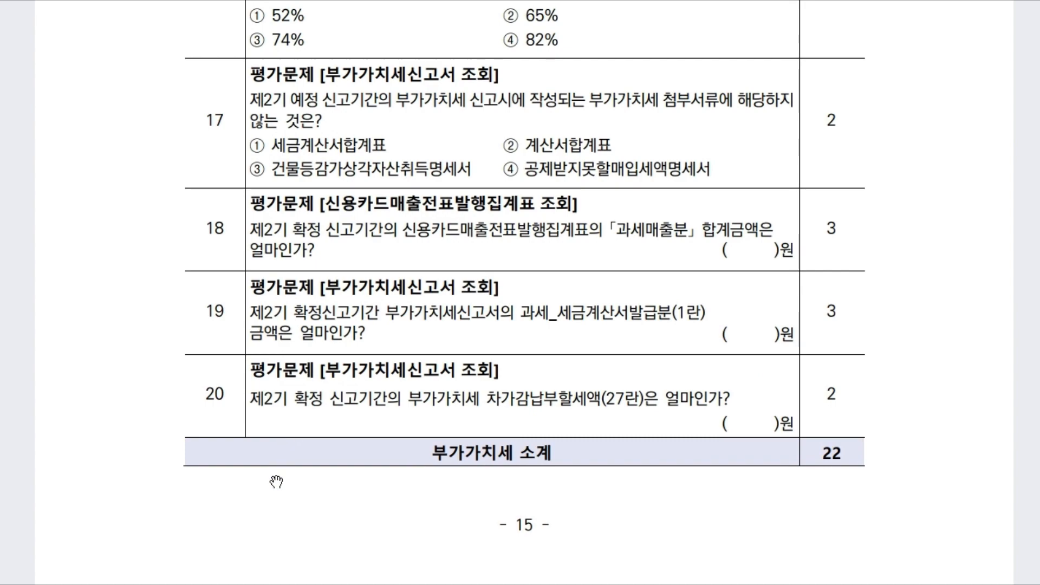
scroll(271, 486, up, 20)
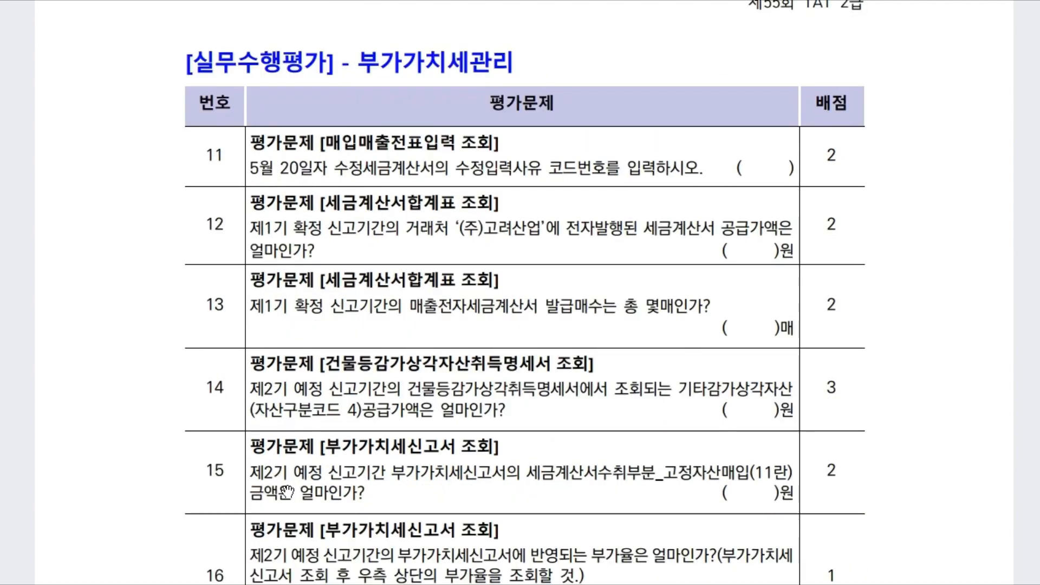
scroll(399, 422, up, 20)
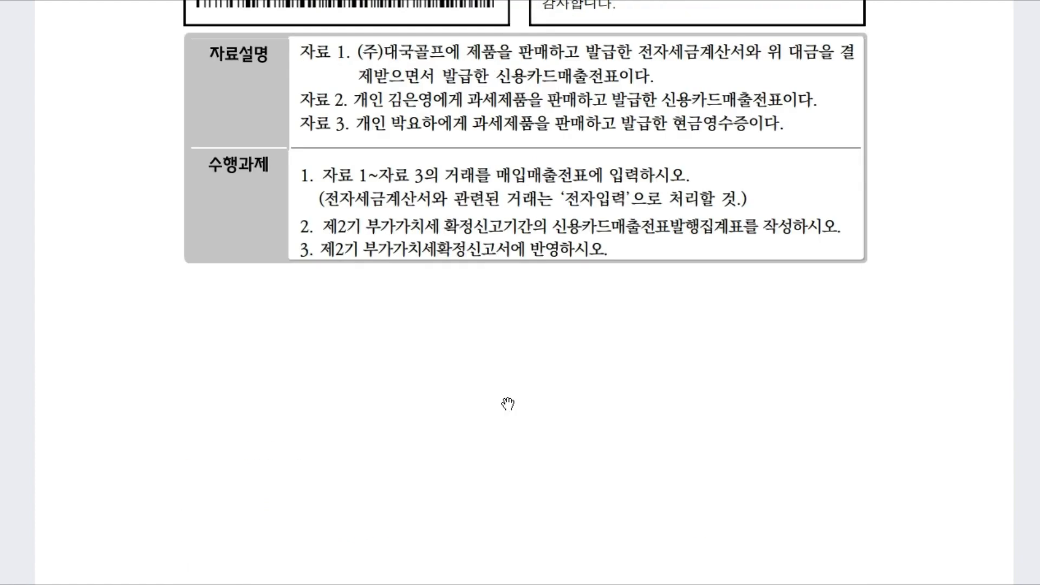
scroll(614, 367, up, 20)
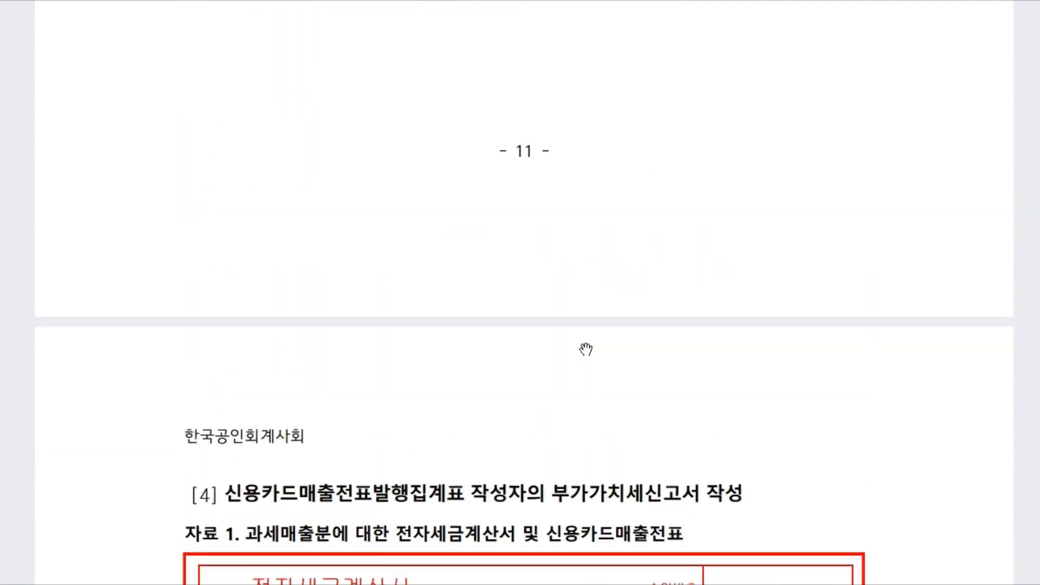
scroll(571, 190, up, 20)
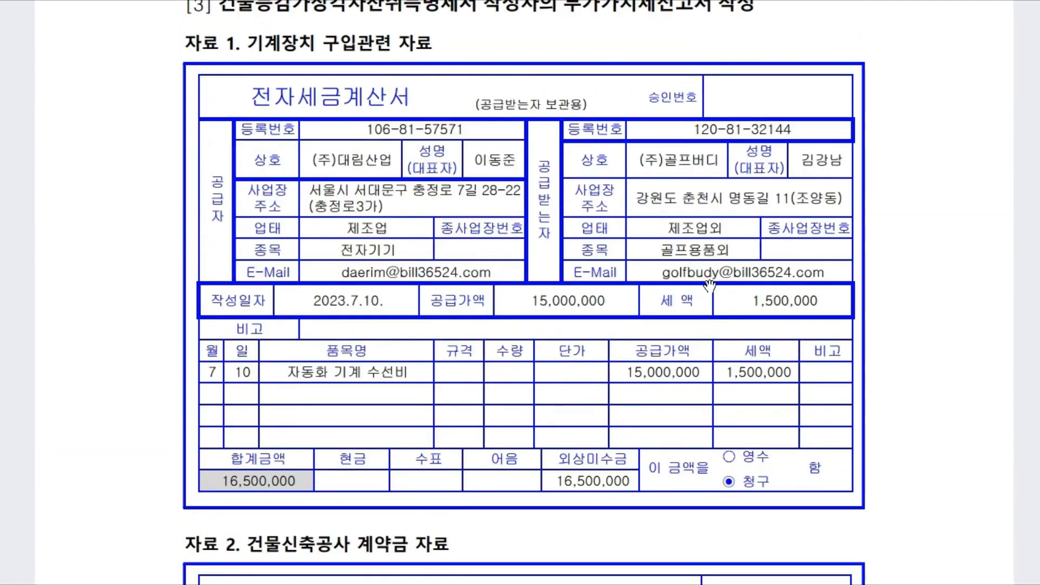
scroll(692, 244, up, 20)
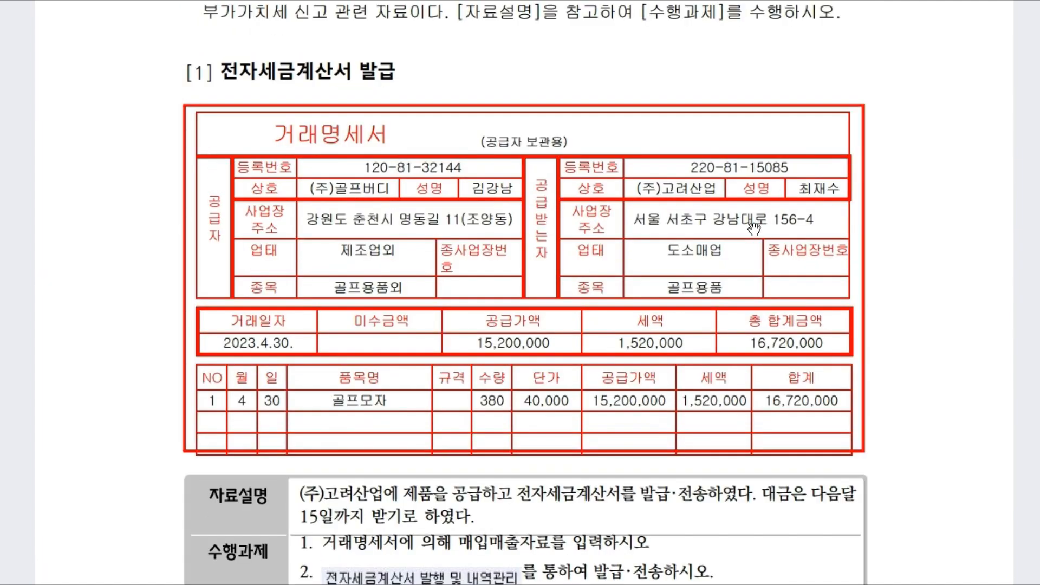
right_click(311, 196)
click(683, 168)
scroll(623, 420, down, 2)
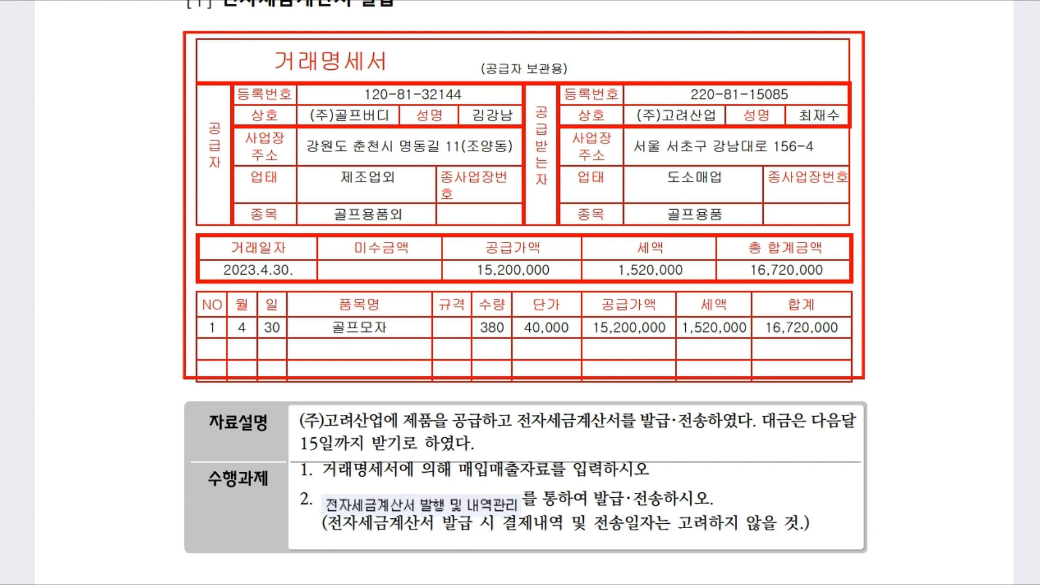
Step: Open 매입매출전표입력 and start an entry dated 04/30
key(alt+Tab)
drag(519, 229, 513, 373)
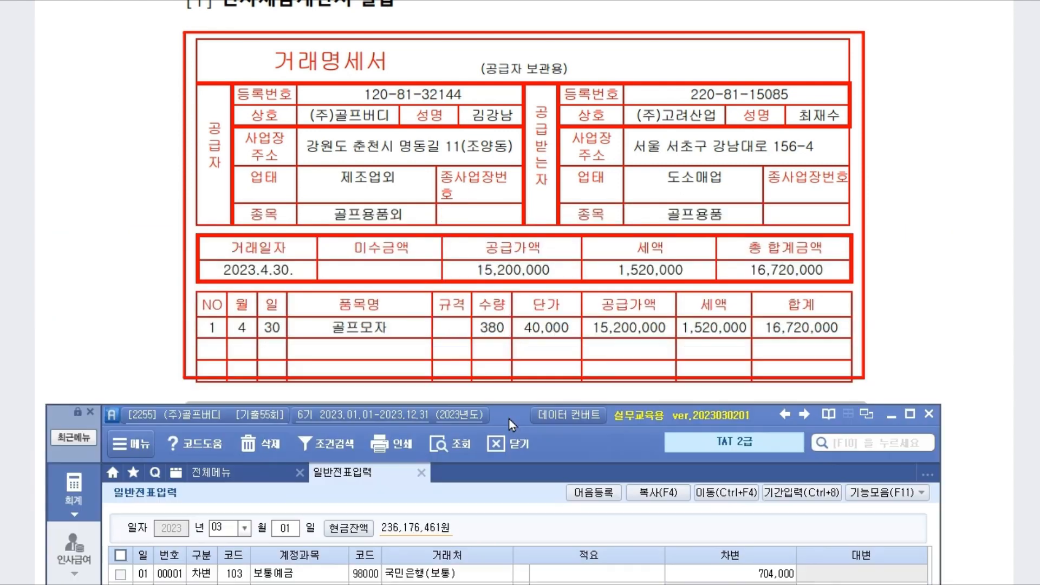
click(229, 416)
click(377, 508)
text(4)
key(Return)
text(30)
key(Return)
Step: Enter a type 11 과세 row: 골프모자, quantity 380, unit price 40,000
key(Return)
text(11)
key(Return)
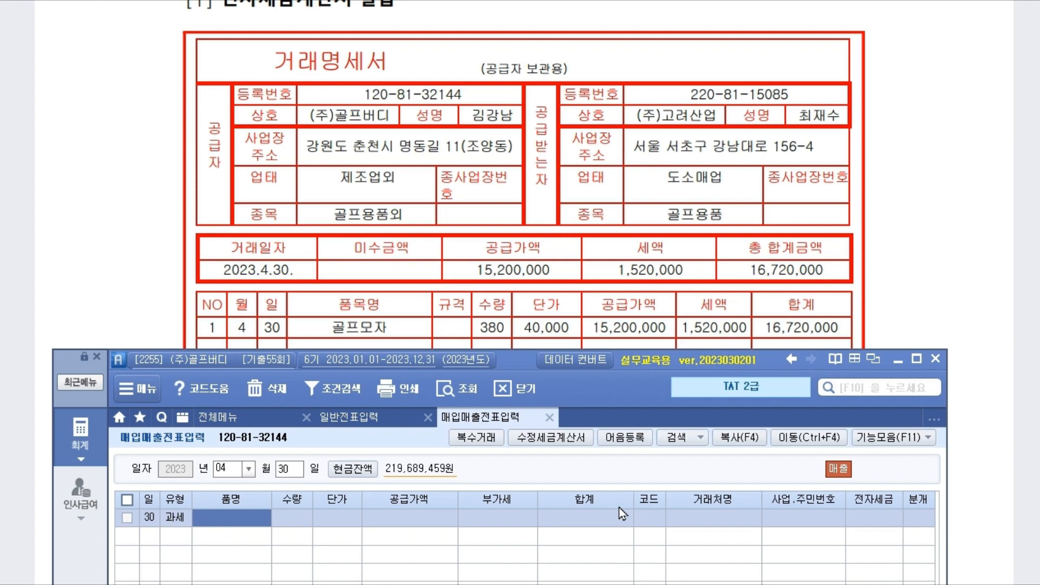
text(ㄱㄹㅍ)
key(BackSpace)
key(BackSpace)
text(고러)
text(골프모자)
key(Return)
text(380)
key(Return)
text(40,000)
key(Return)
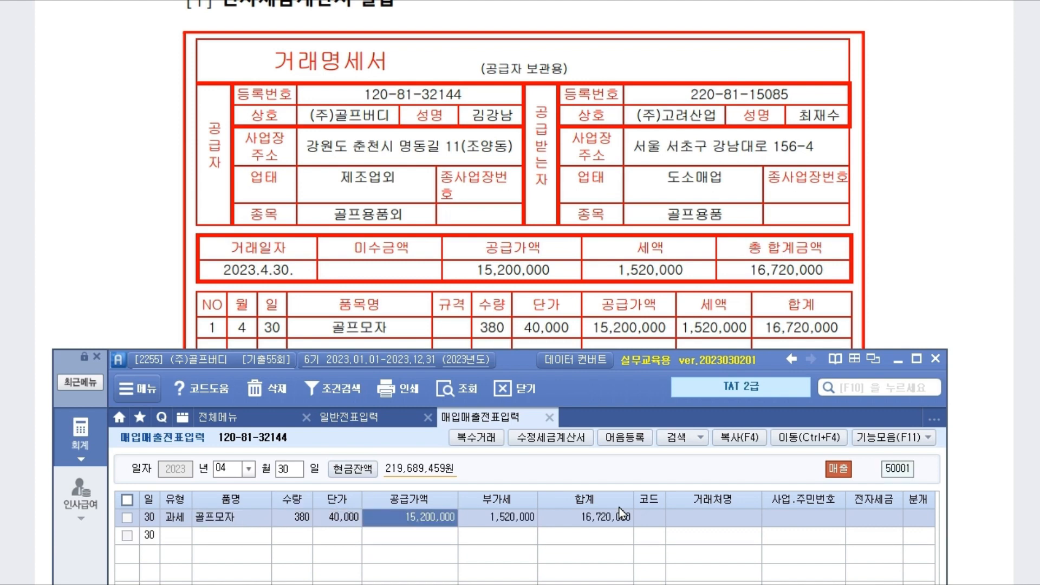
key(Return)
Step: Set customer (주)고려산업 and journalize the row as 외상
key(Return)
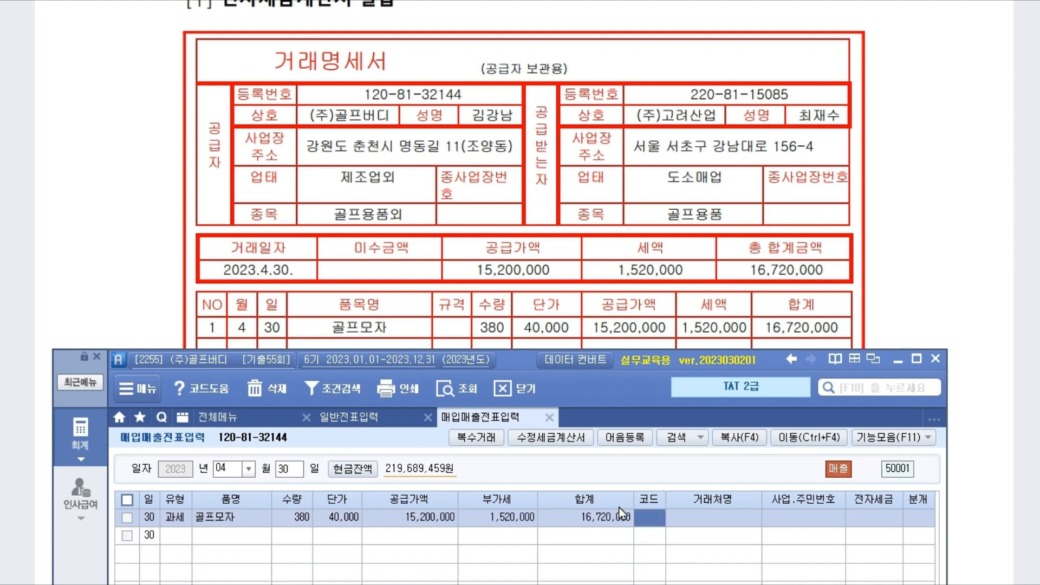
text(고려)
key(Return)
key(Return)
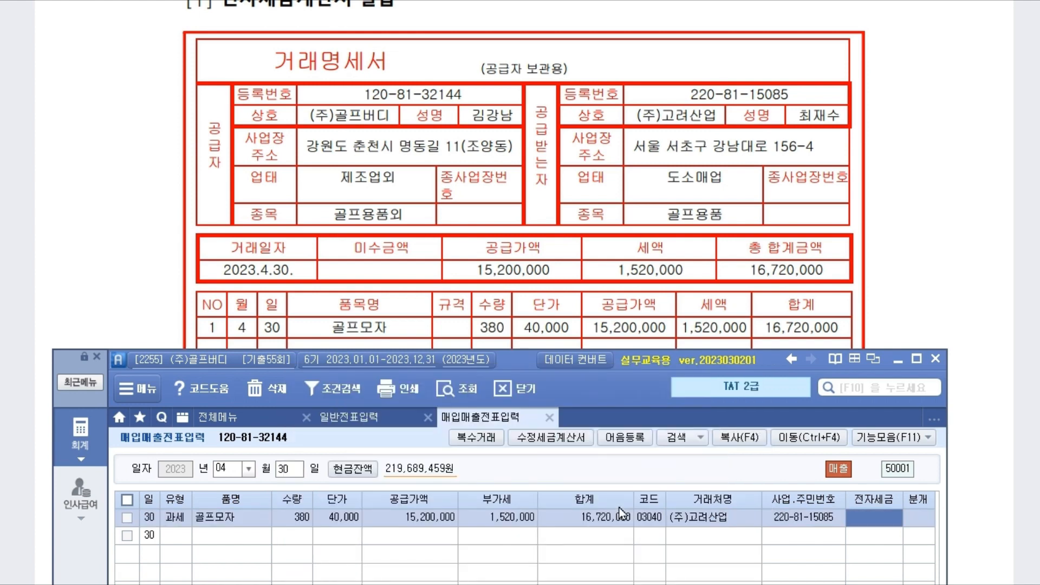
key(Return)
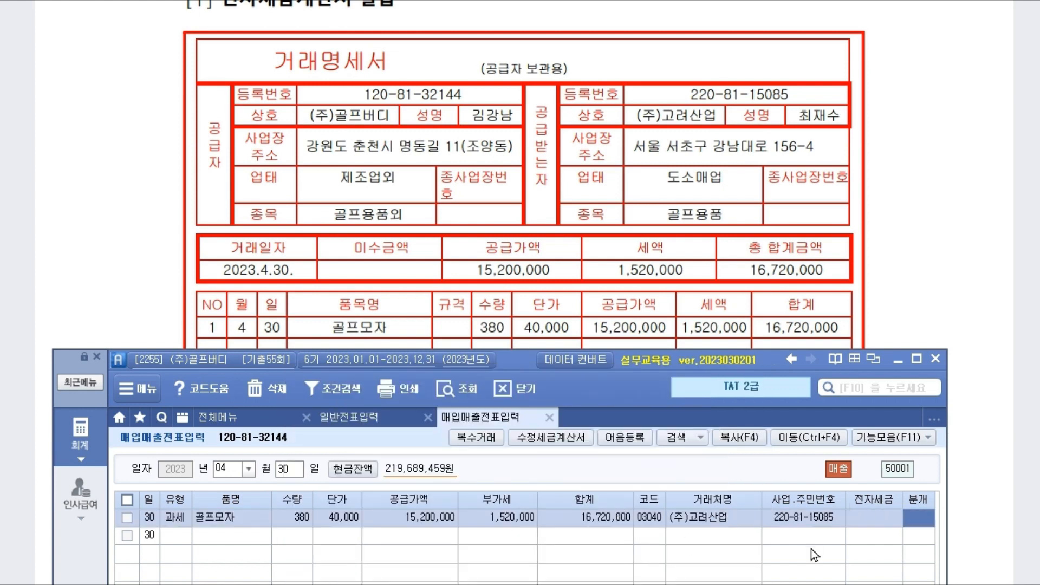
key(2)
key(Return)
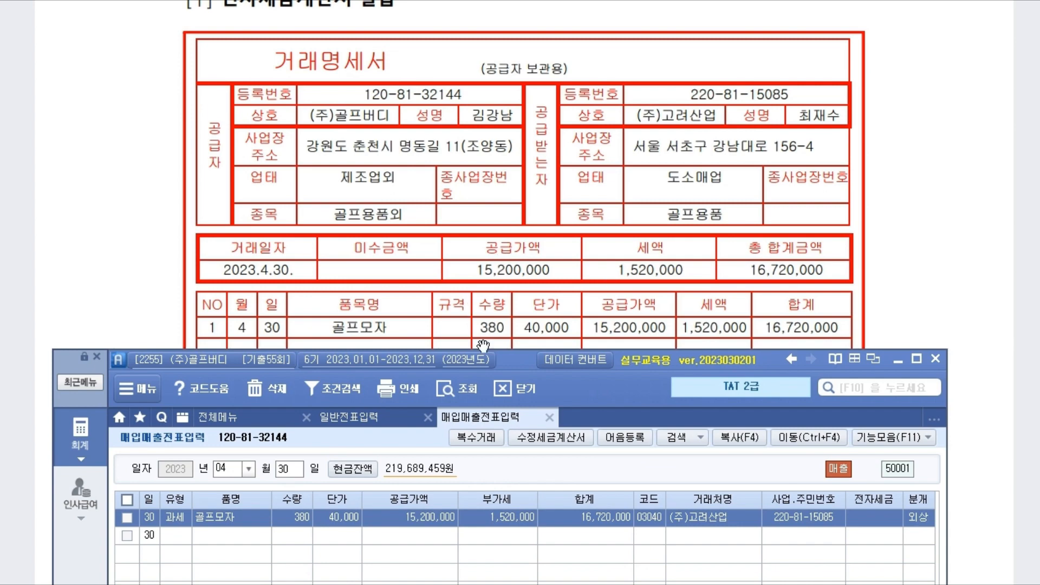
drag(515, 355, 515, 25)
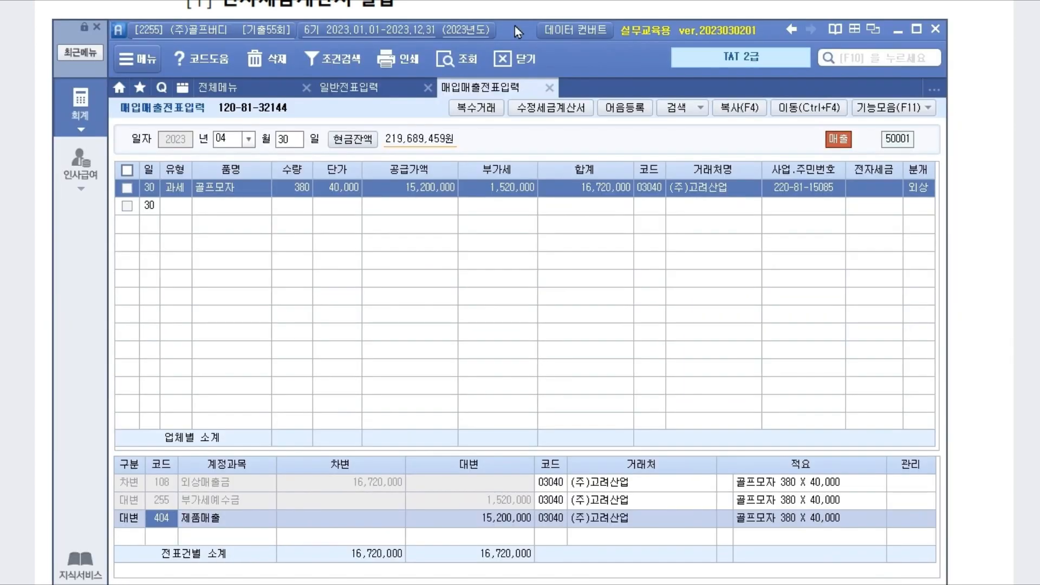
Step: In 전자세금계산서 발행 및 내역관리 for 04/30, issue the (주)고려산업 invoice
click(176, 206)
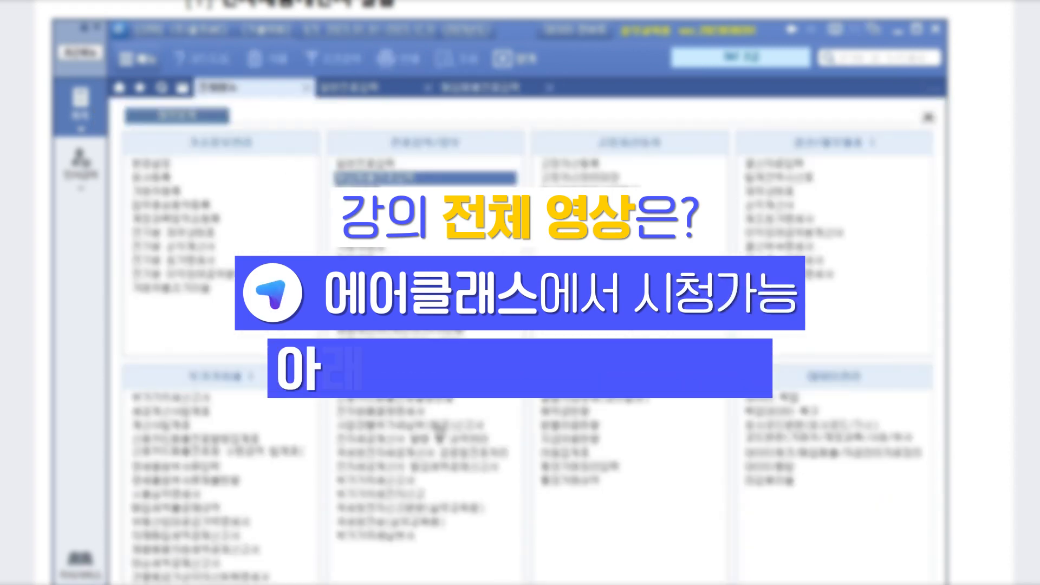
click(435, 441)
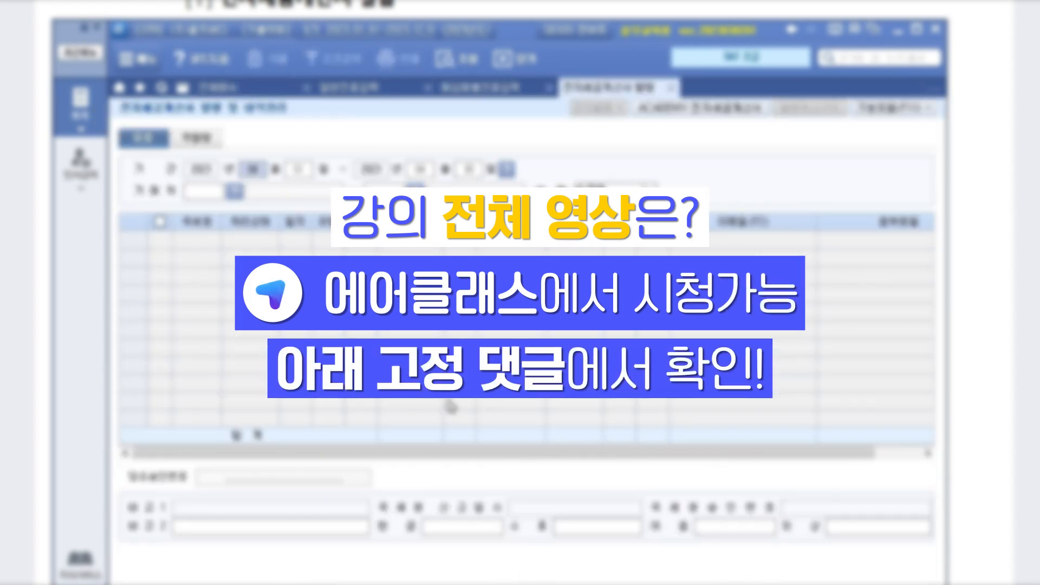
key(Return)
text(30)
key(Return)
text(30)
key(Return)
key(Return)
key(Return)
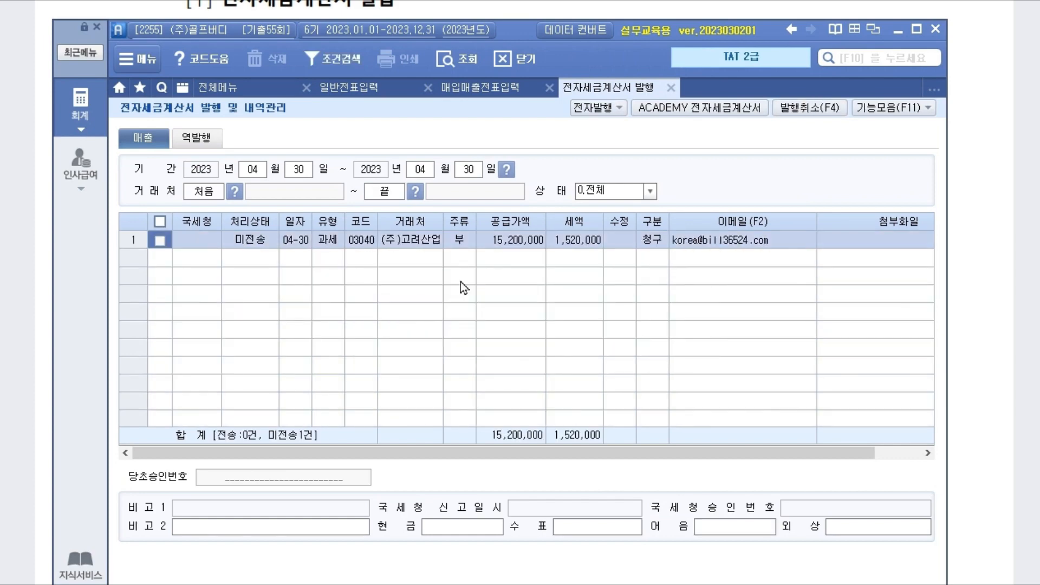
click(600, 106)
click(504, 411)
click(556, 567)
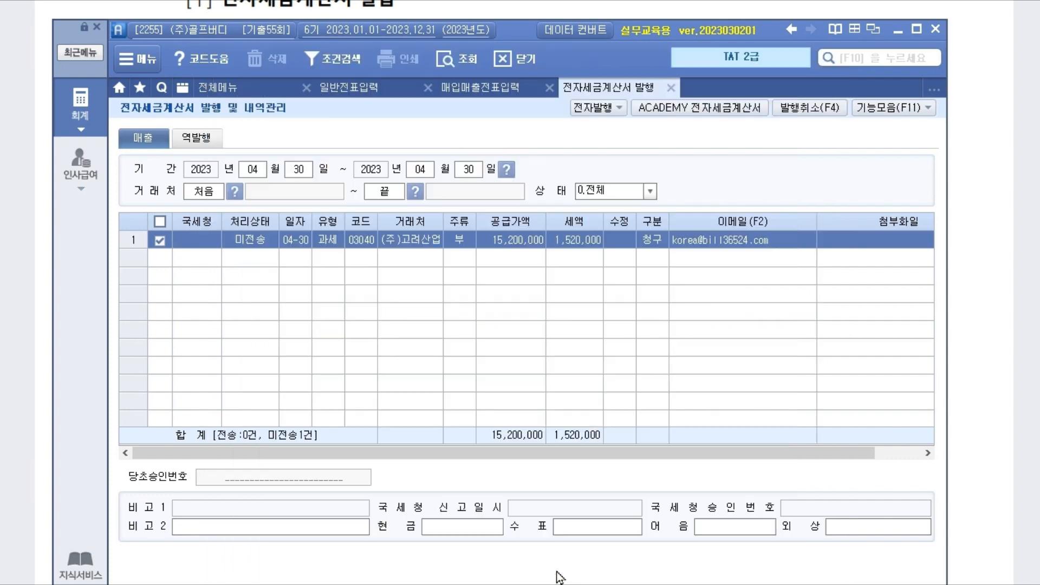
click(548, 318)
Step: Transmit the invoice from the ACADEMY e-tax invoice service's 매출 list
click(680, 106)
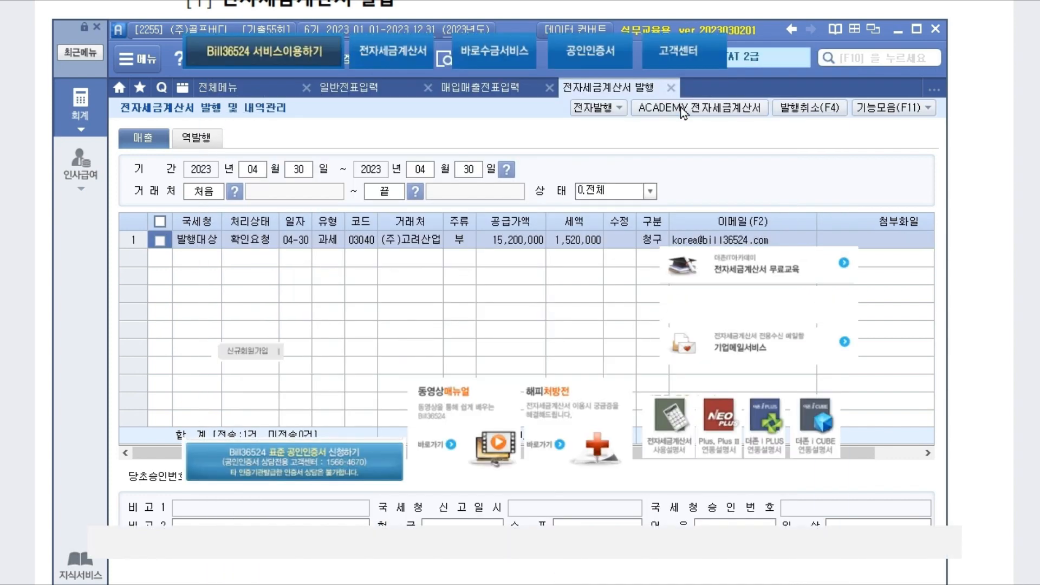
click(362, 301)
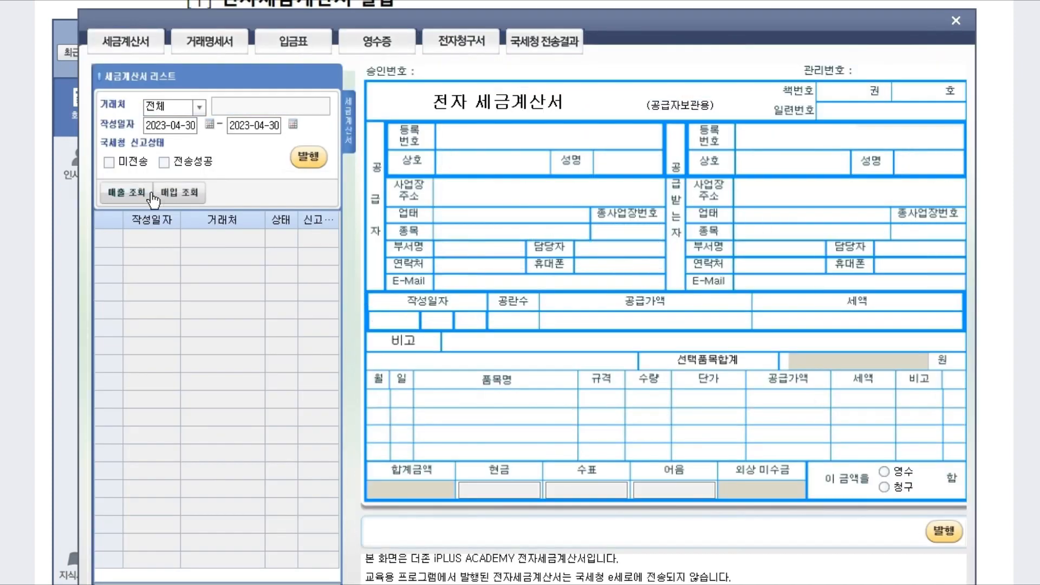
click(152, 197)
click(309, 157)
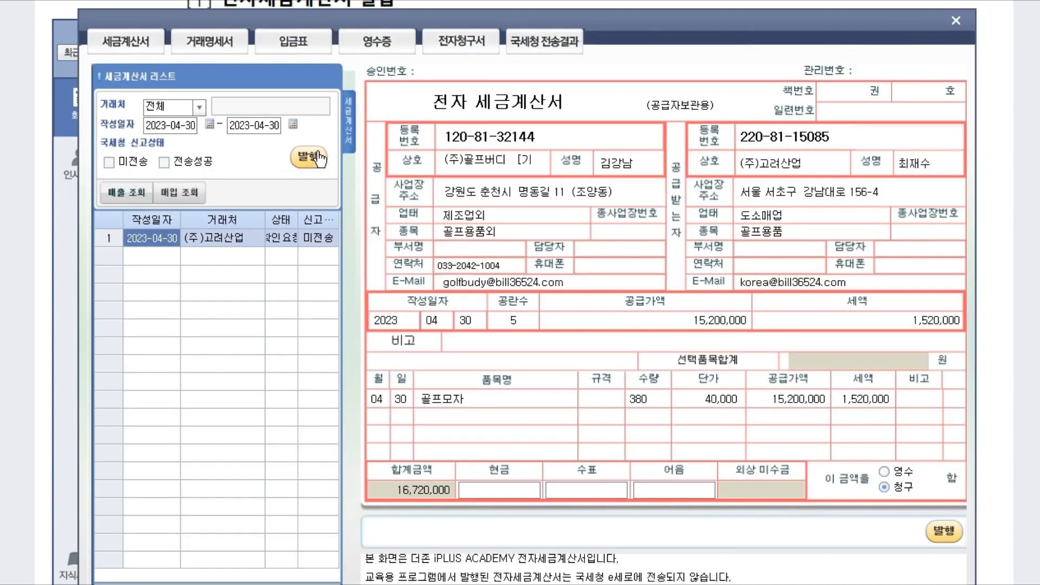
click(528, 318)
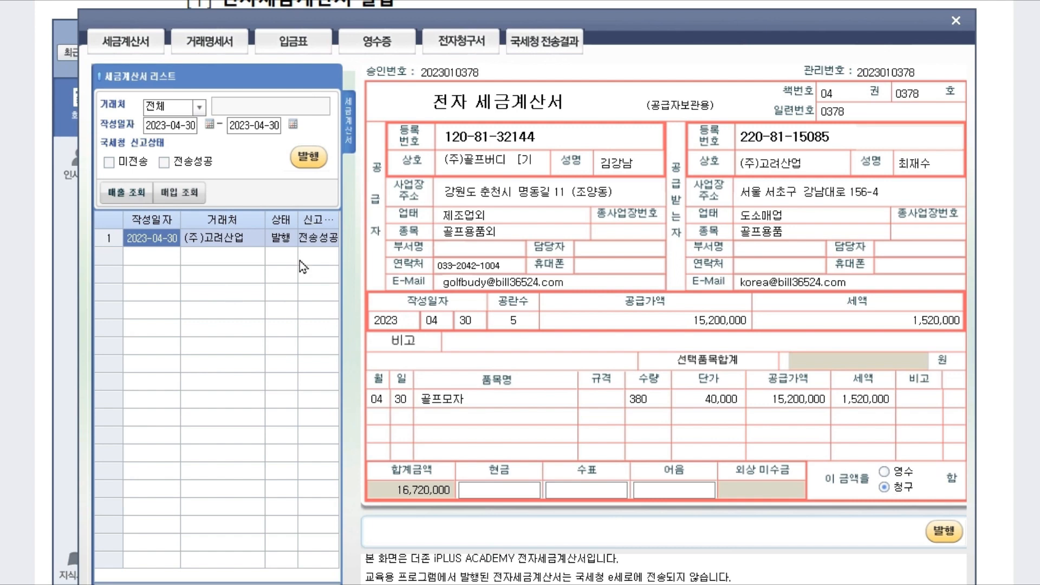
click(956, 21)
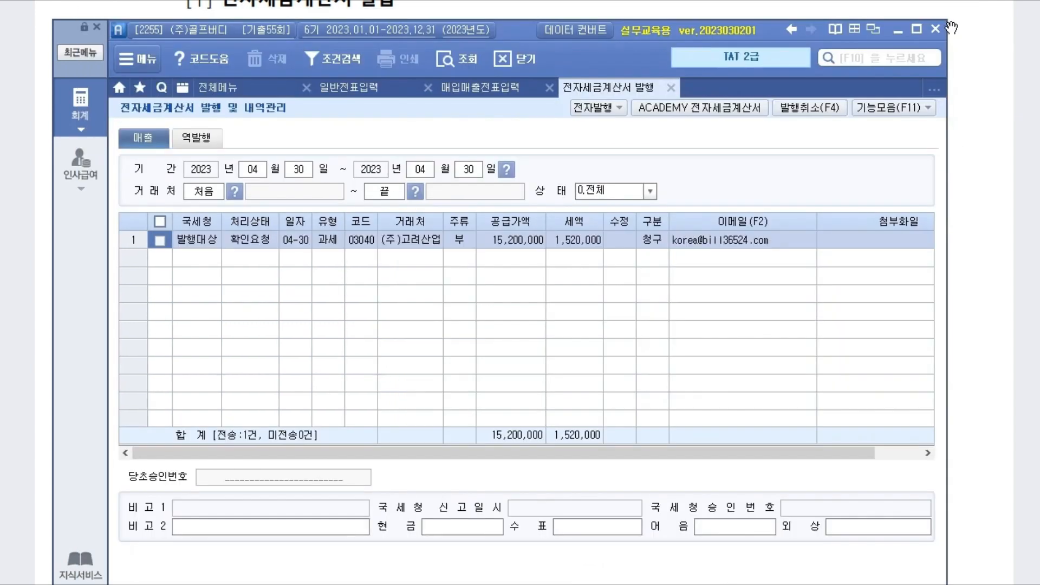
Step: Reload the 04/30 sales vouchers to confirm 전자발행, then scroll the PDF to problem [2]
click(484, 91)
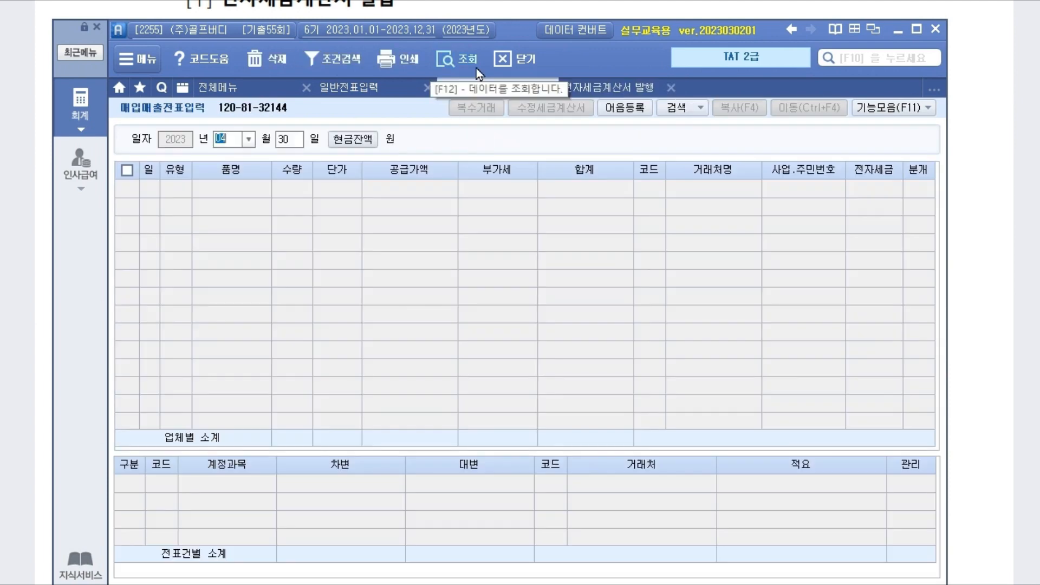
click(475, 60)
click(881, 195)
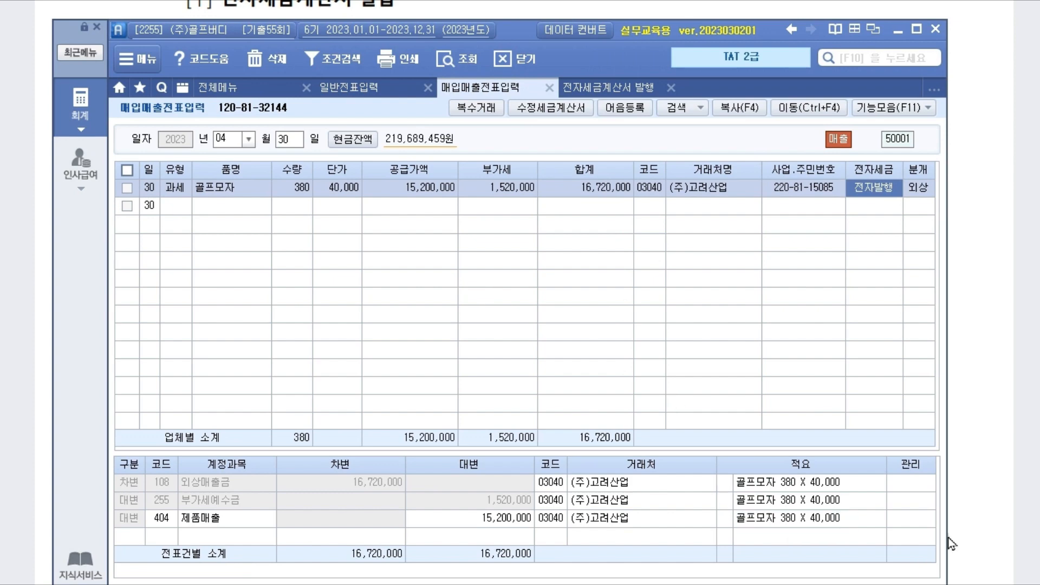
click(983, 504)
scroll(623, 434, down, 12)
scroll(620, 373, down, 12)
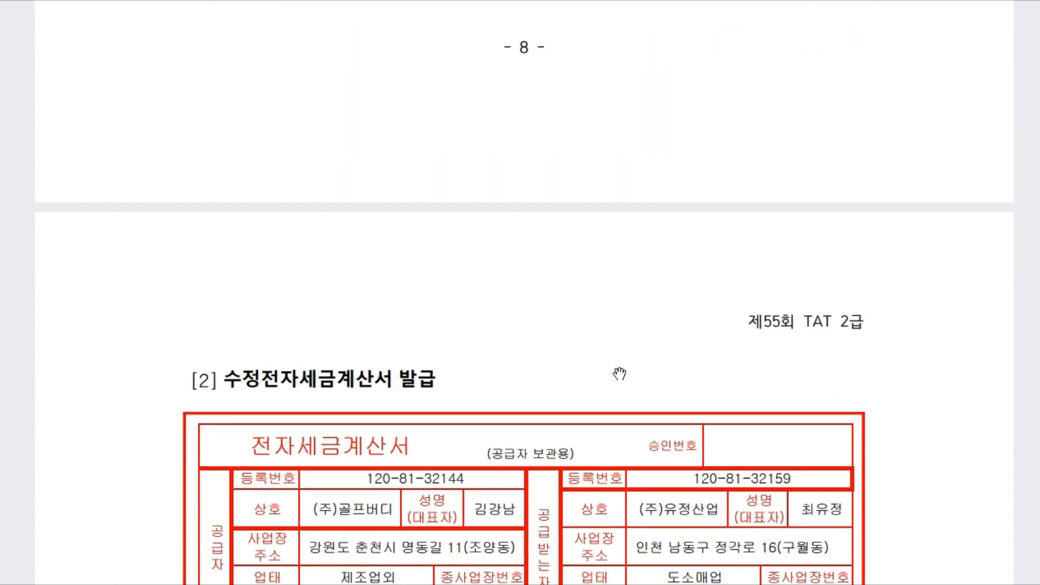